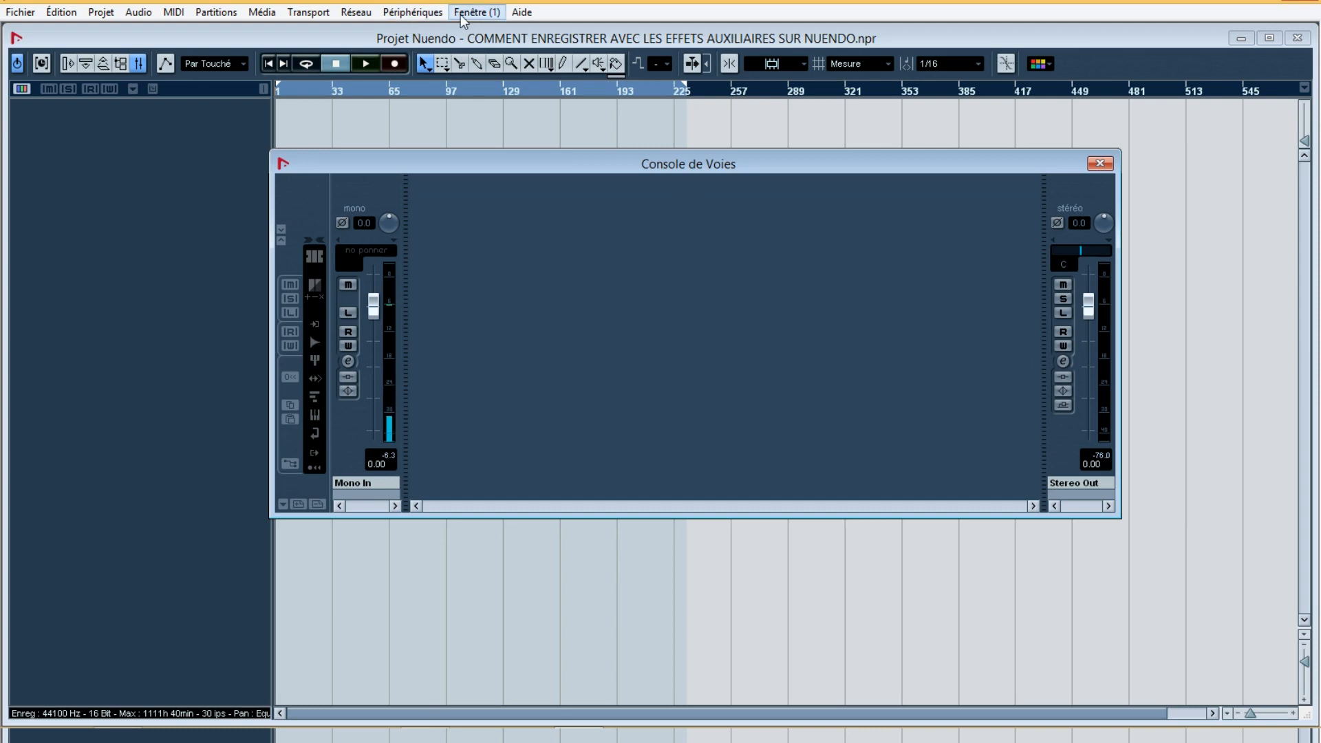
- Check the ASIO driver choices for the VST audio system in the device setup, keeping MOTU Audio ASIO
click(424, 14)
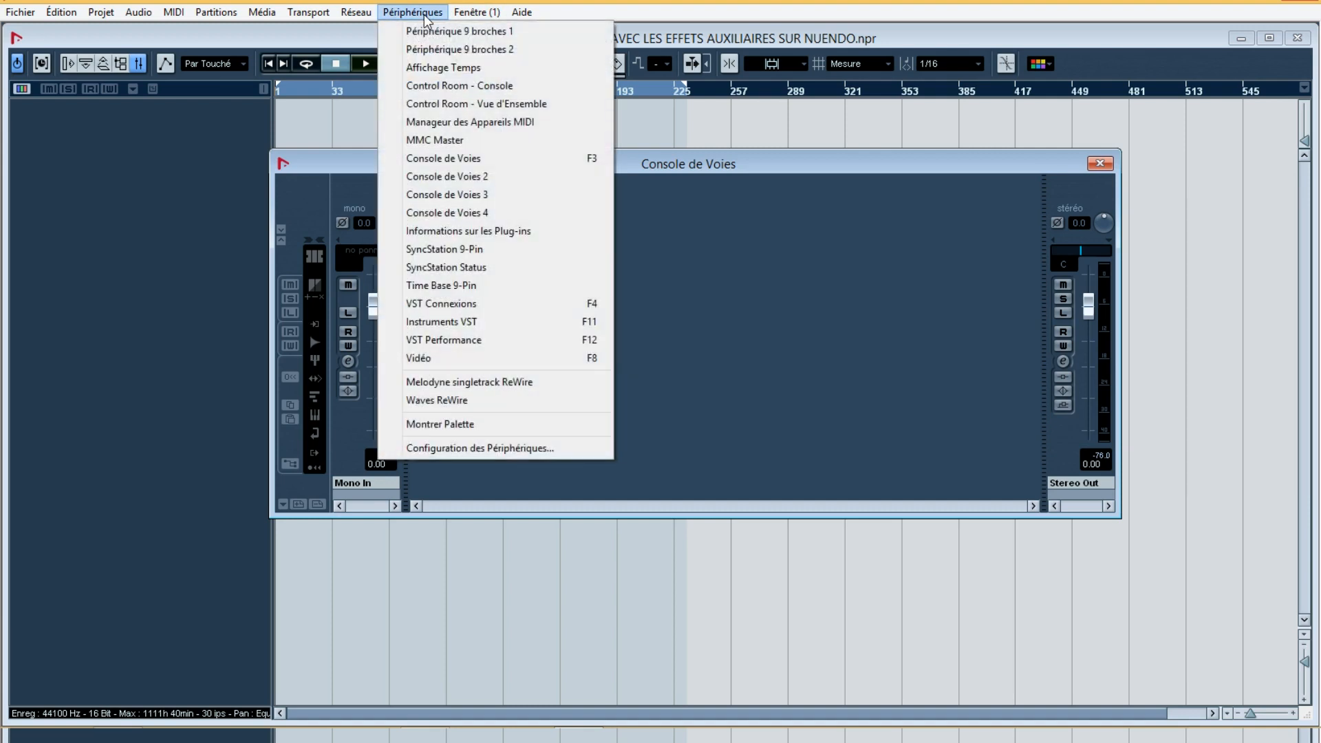
click(538, 454)
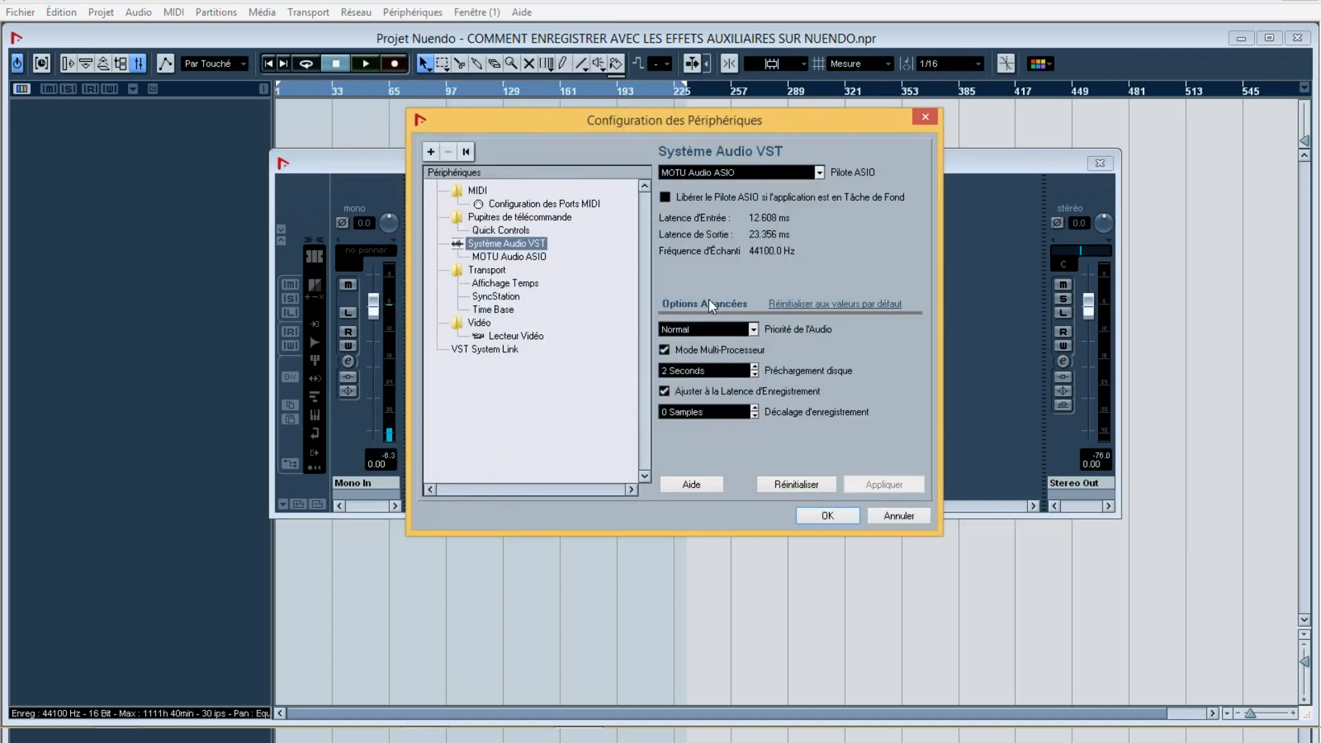
click(820, 172)
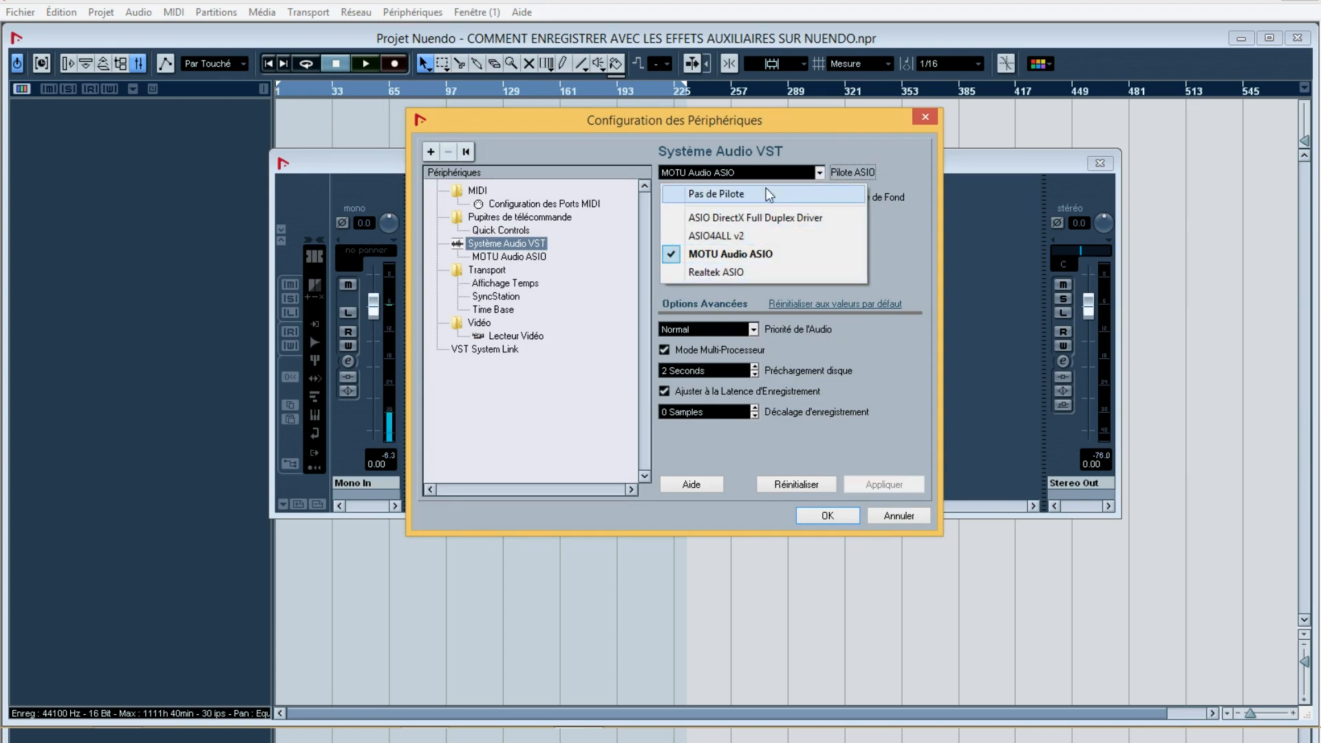
click(818, 101)
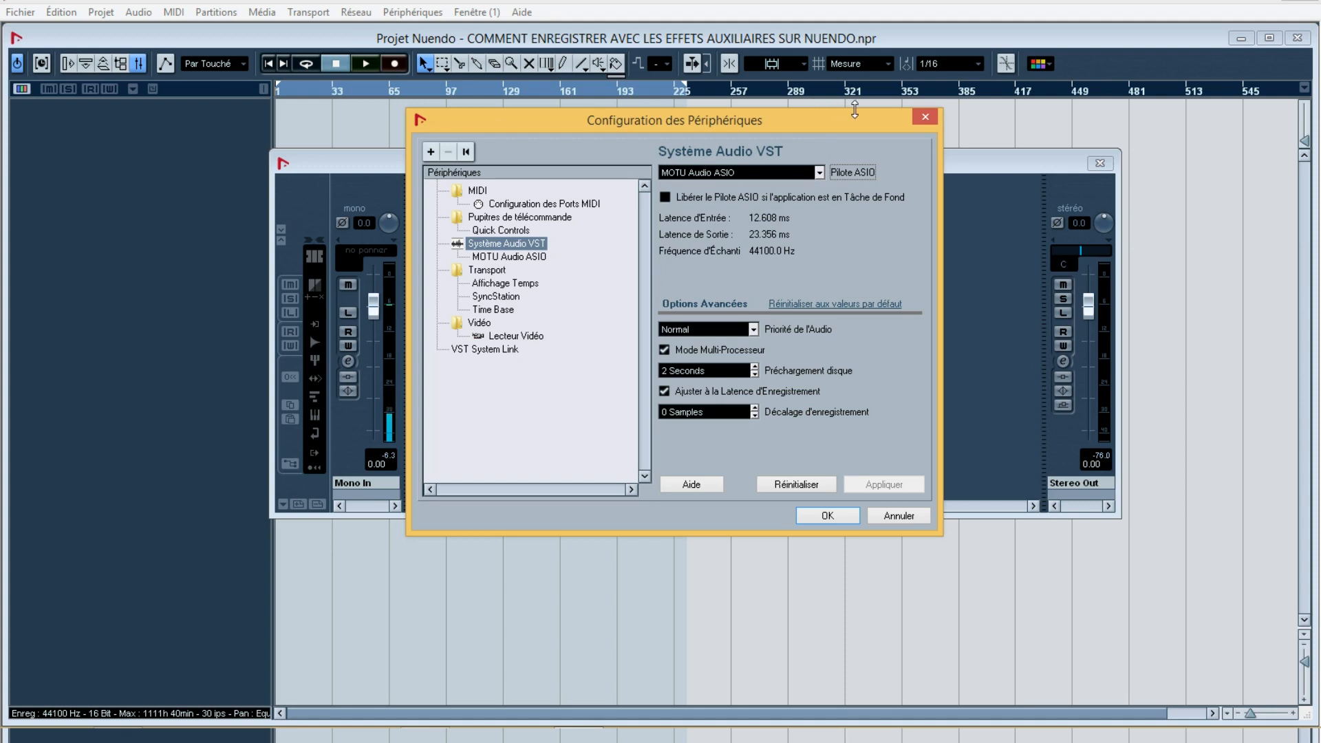
click(925, 117)
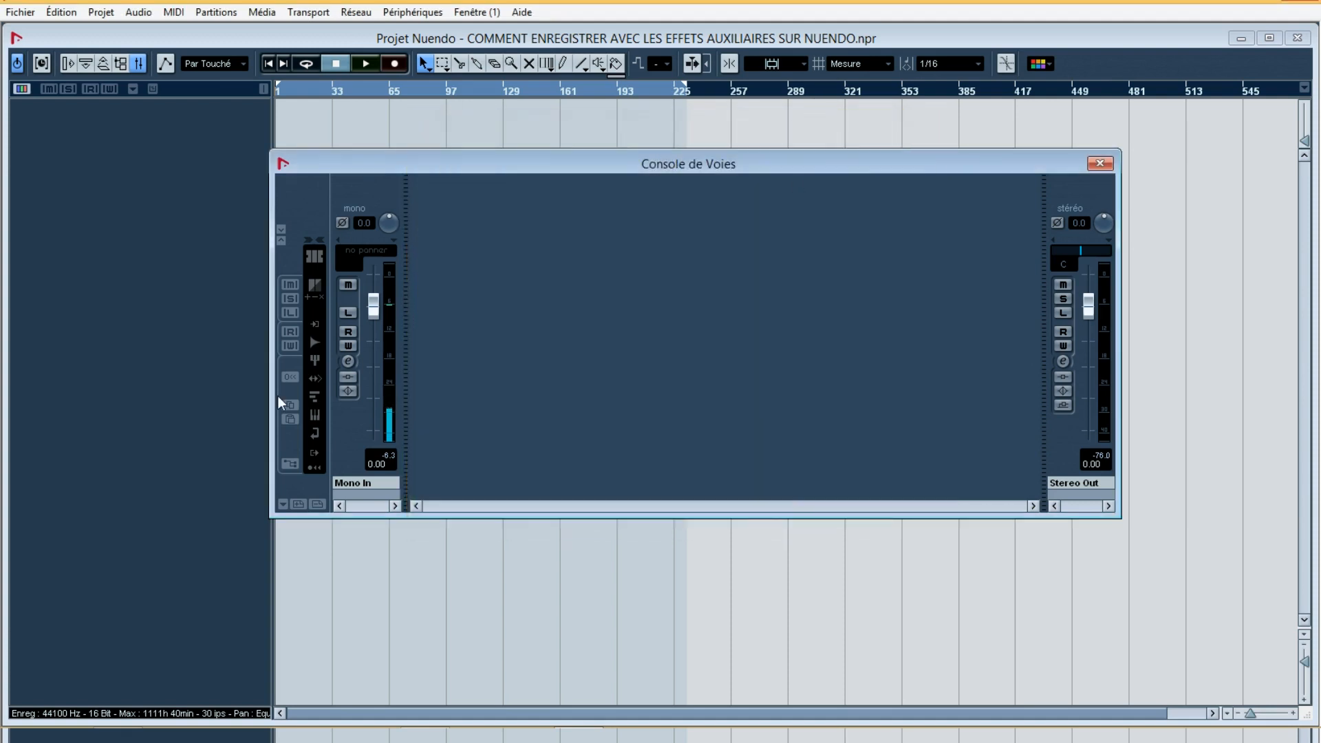
- Review the output and input bus assignments in the VST connections
click(292, 464)
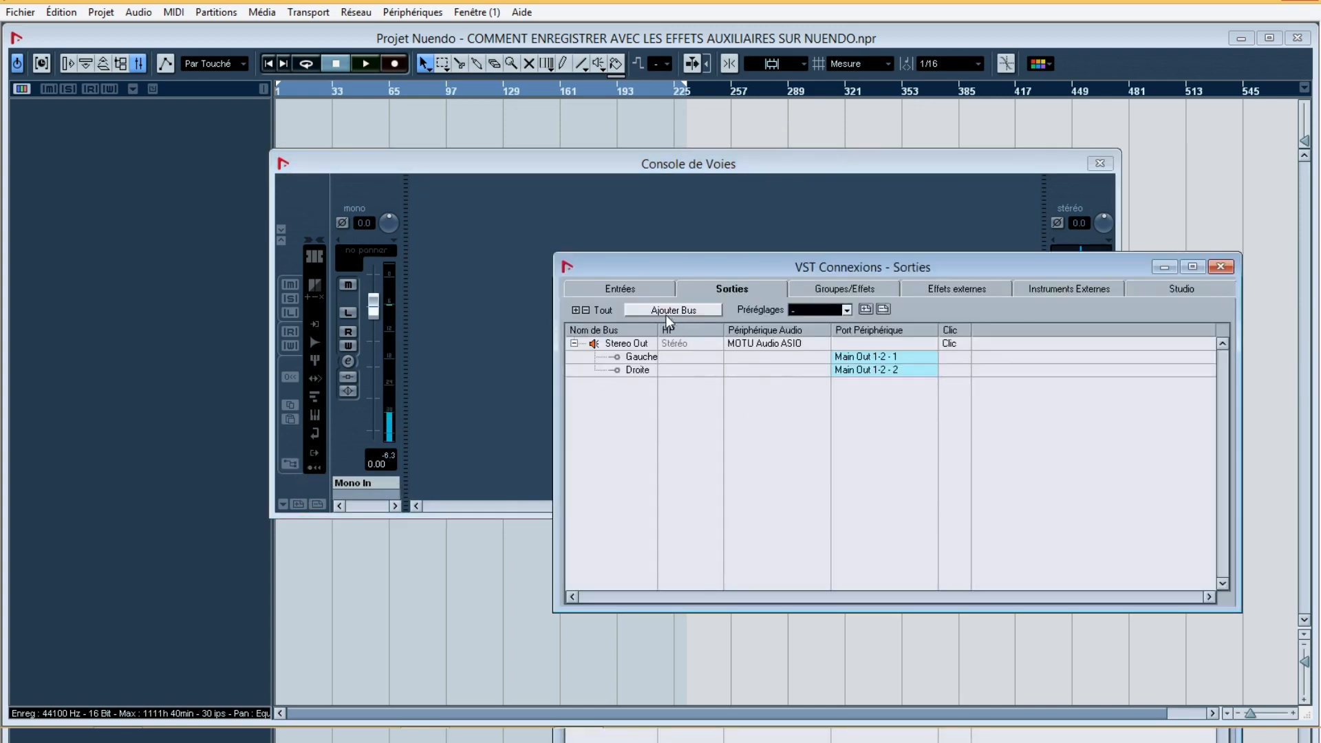
click(620, 290)
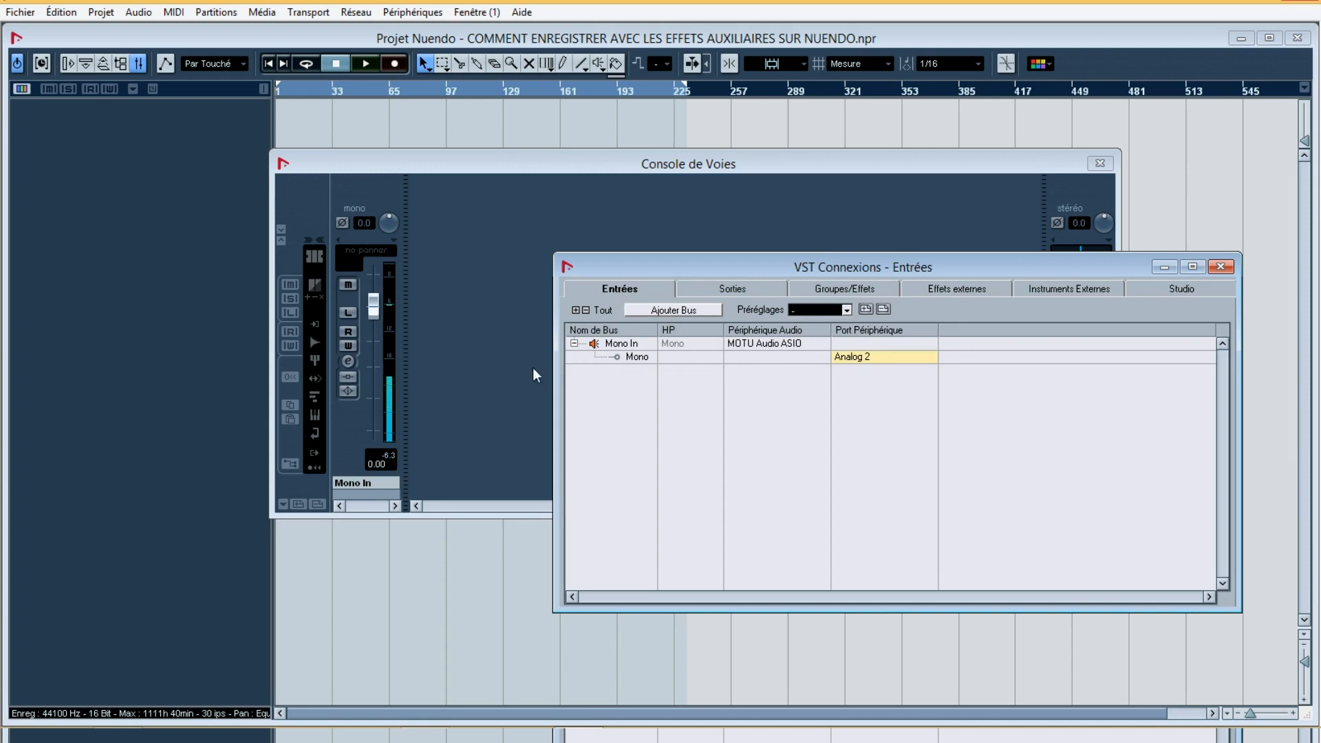
click(1222, 267)
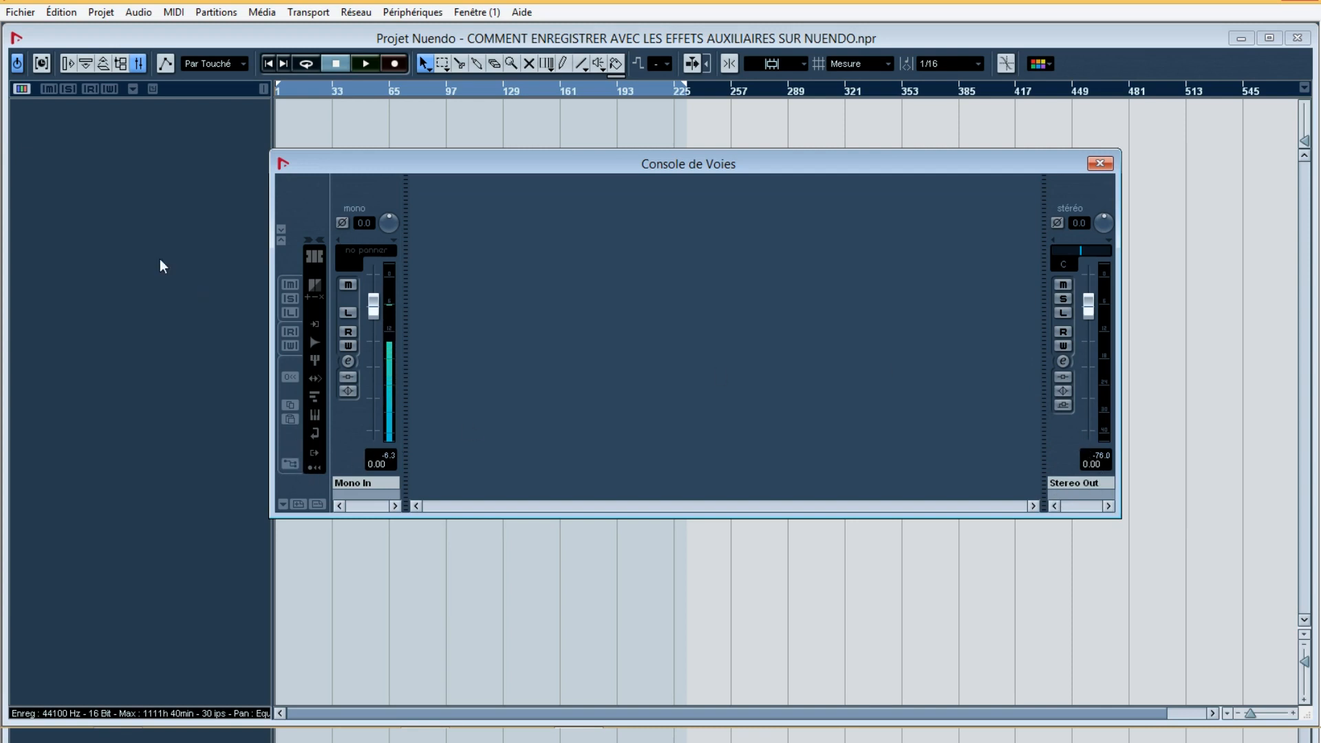
- Add one mono audio track to the project and turn on its input monitoring
click(101, 13)
mouse_move(97, 37)
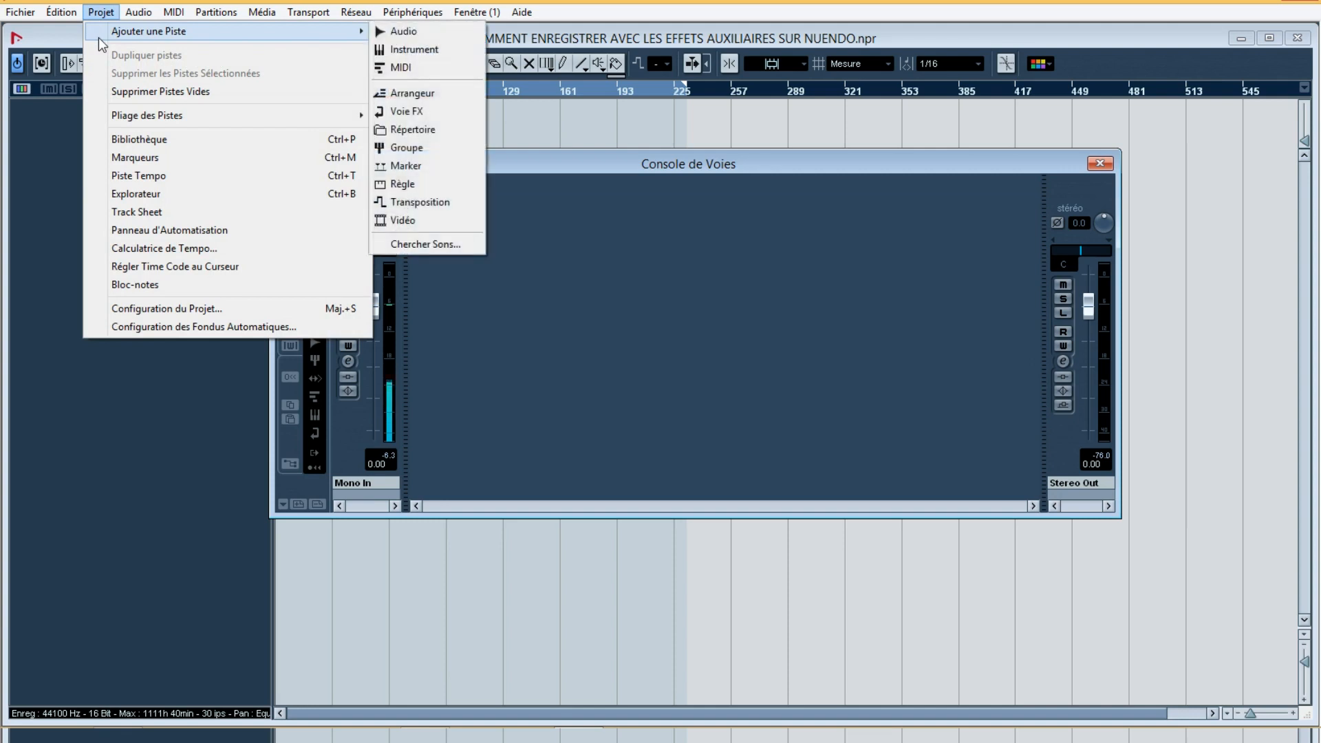
click(427, 35)
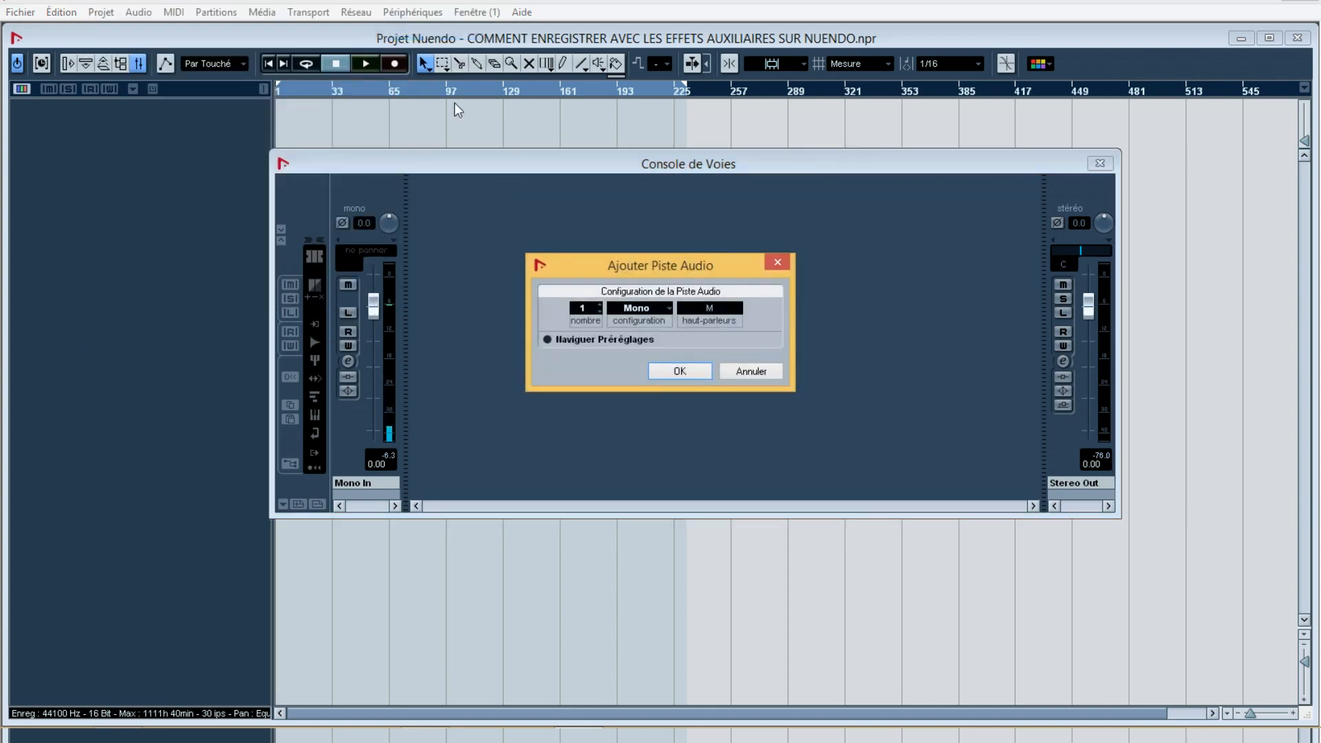
click(676, 370)
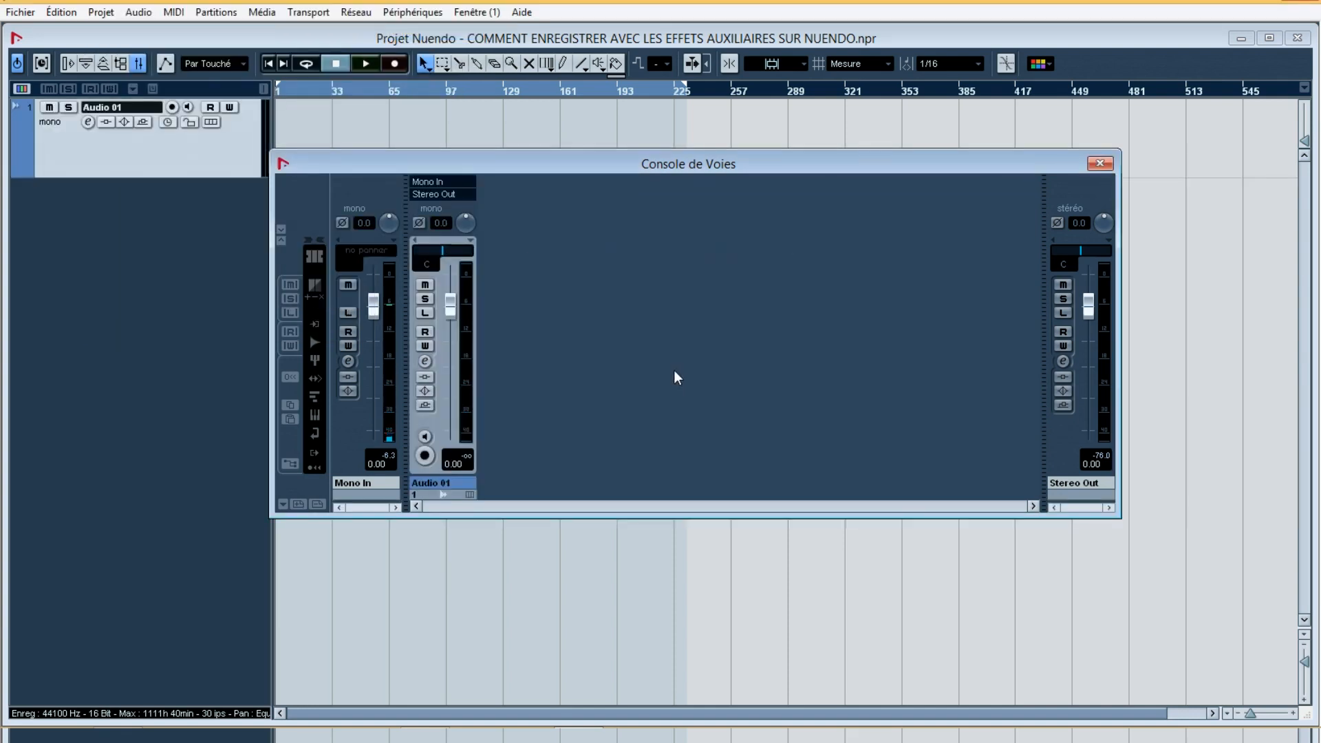
click(187, 110)
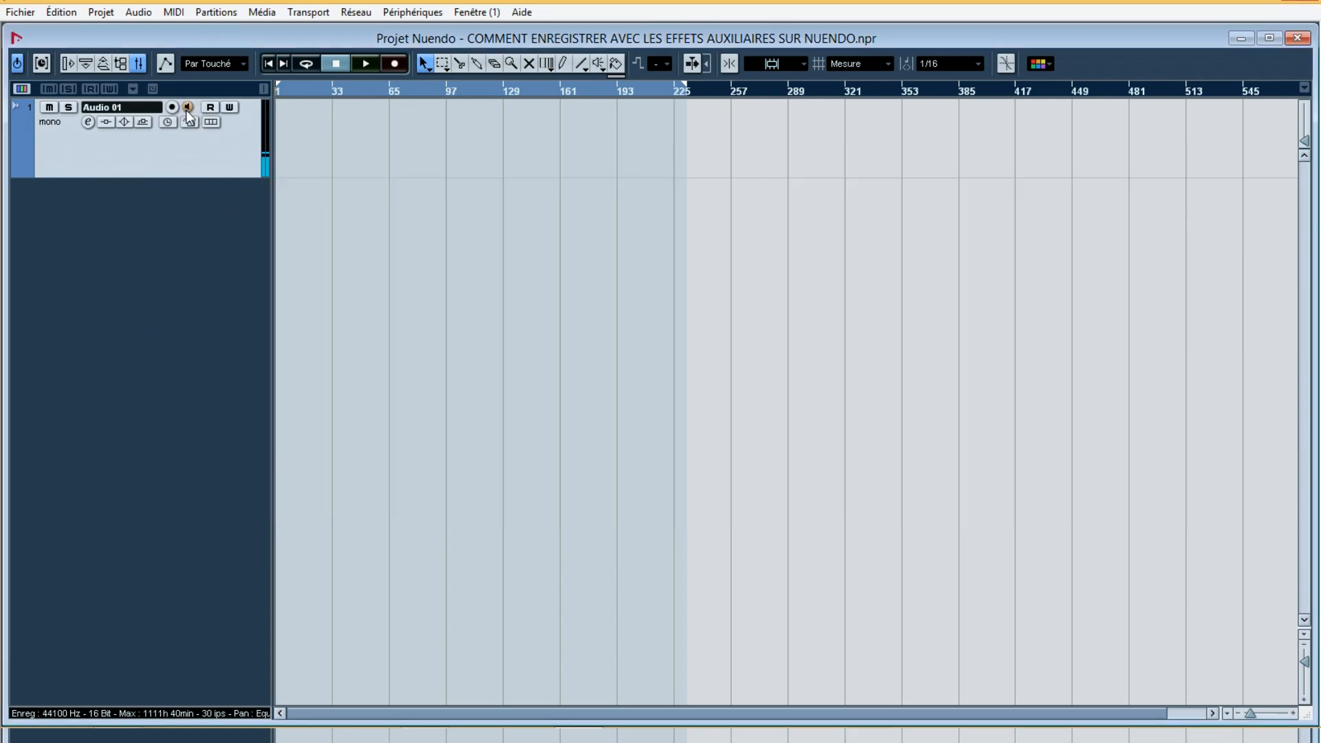
- Bring back the mixer and rename the audio channel VOLUME VOIX
click(139, 64)
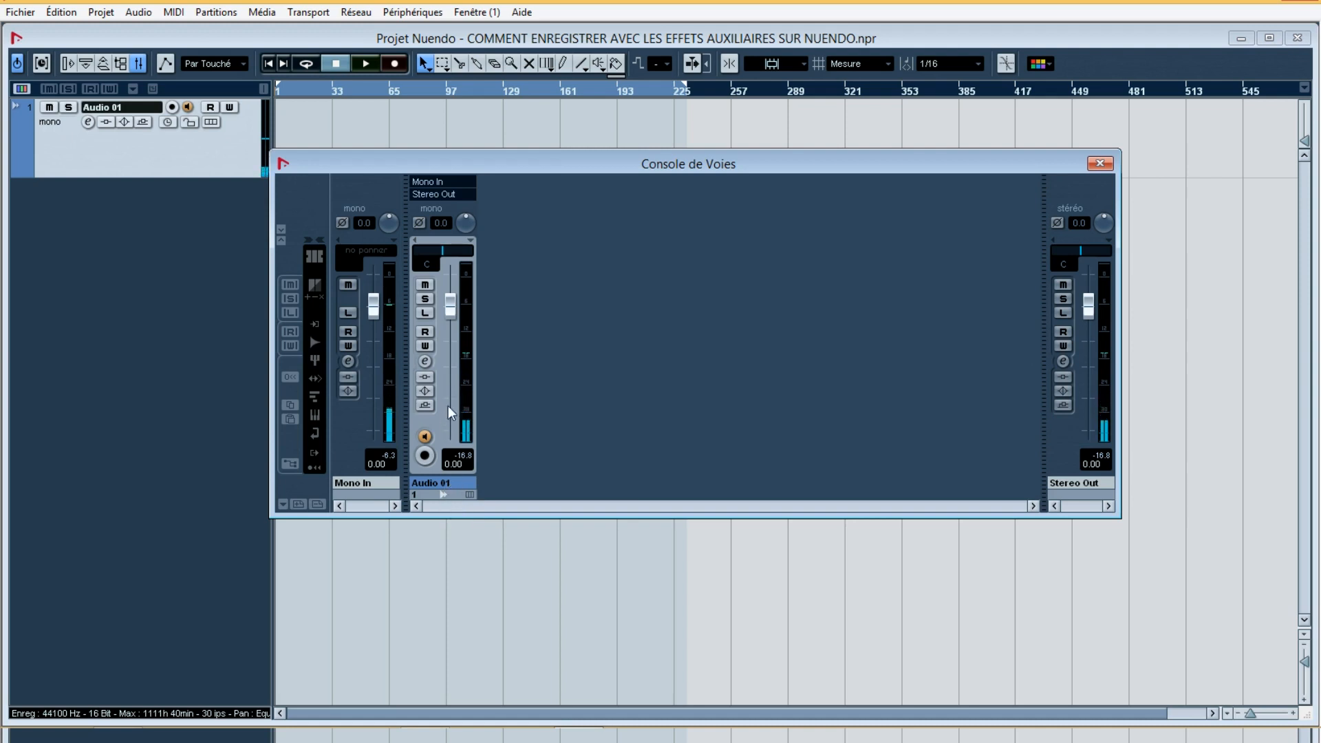
double_click(445, 484)
text(VOLUME VOIX)
key(Return)
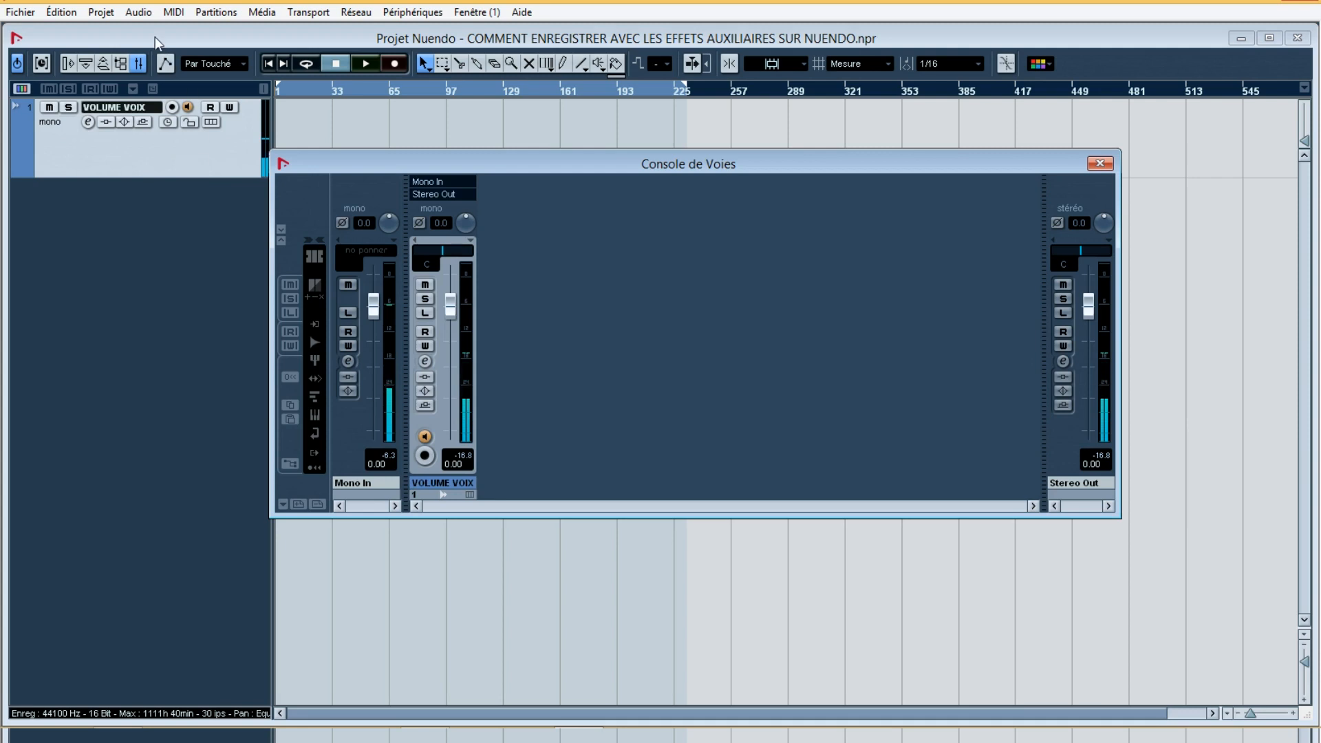
- Add a mono FX channel track with the CLA-3A Mono compressor as its effect, then dismiss the plug-in window
click(103, 13)
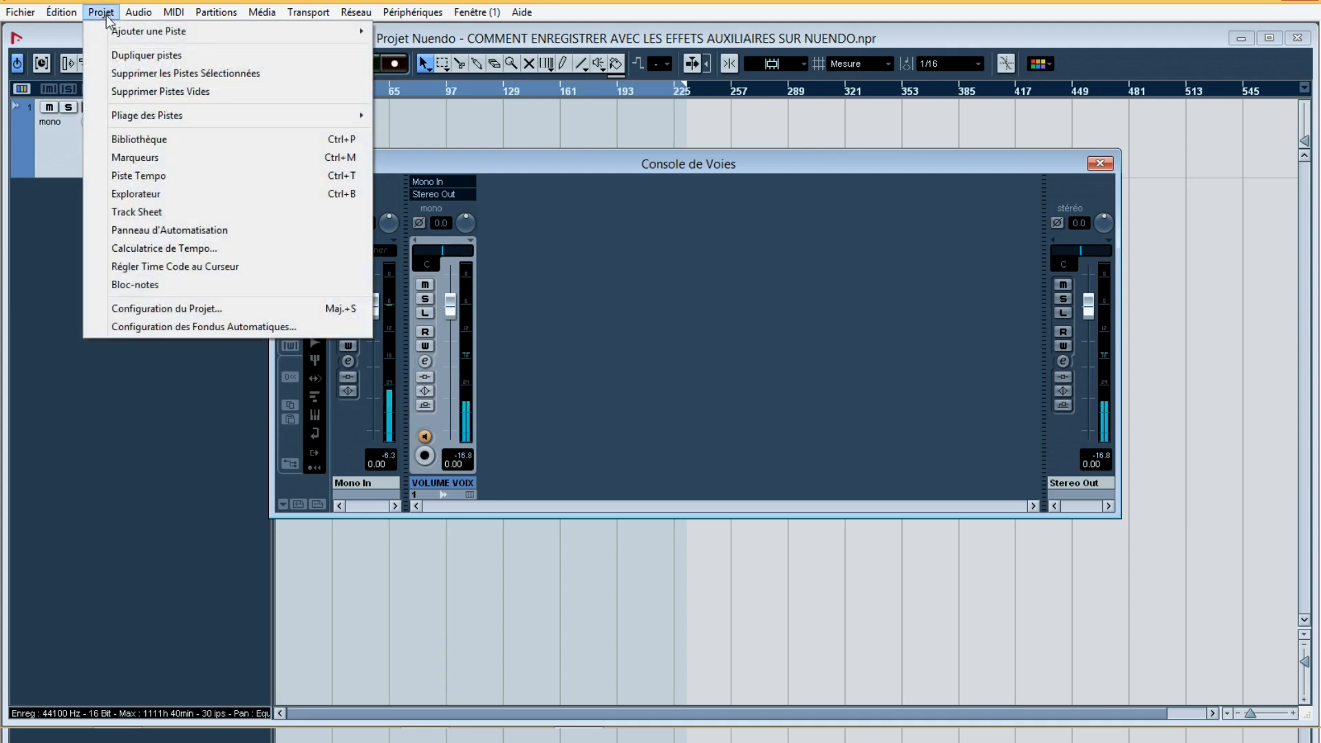
mouse_move(114, 32)
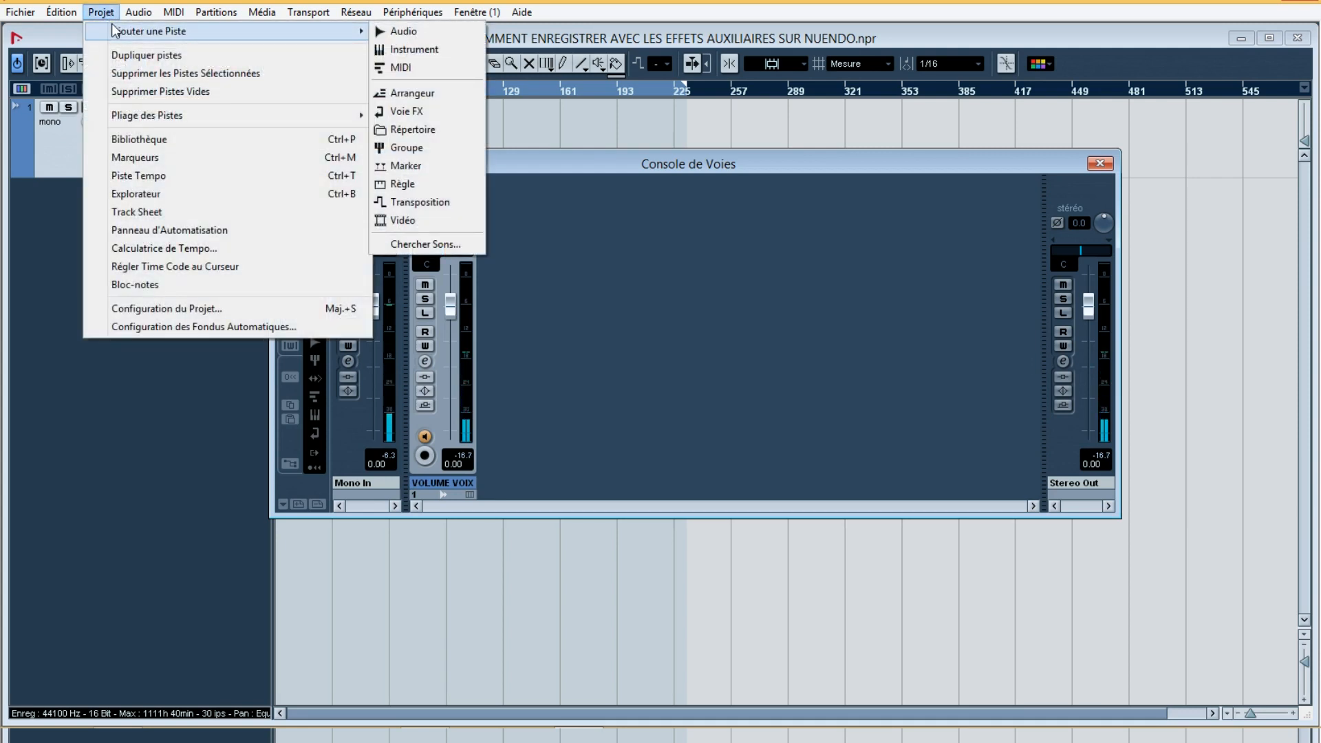
click(435, 110)
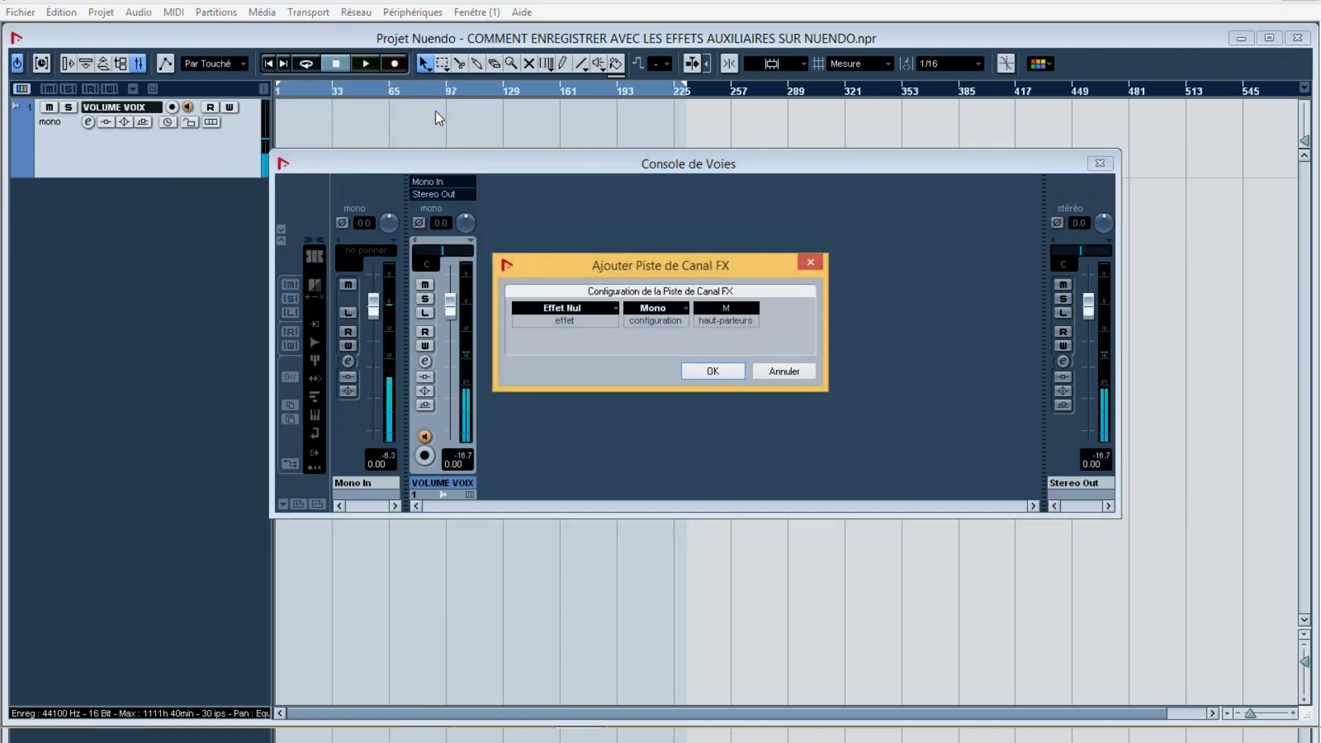
click(573, 307)
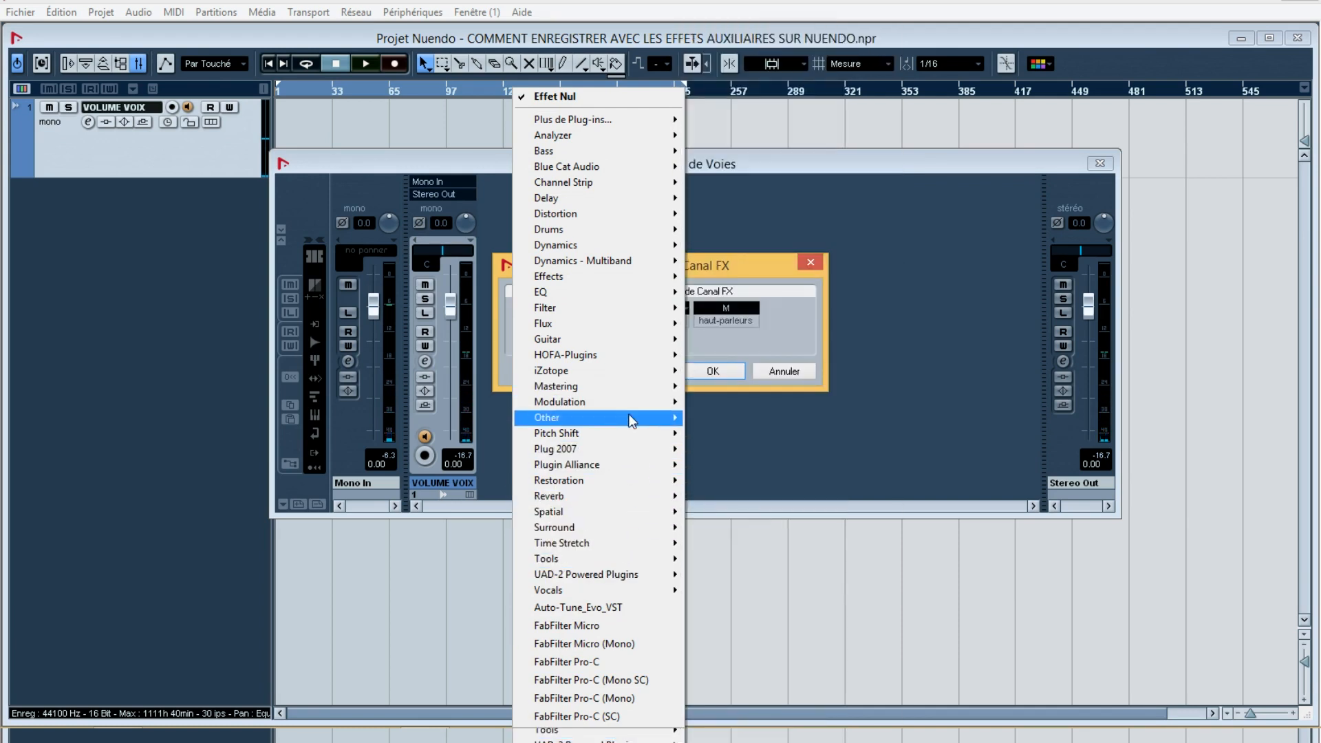
mouse_move(599, 249)
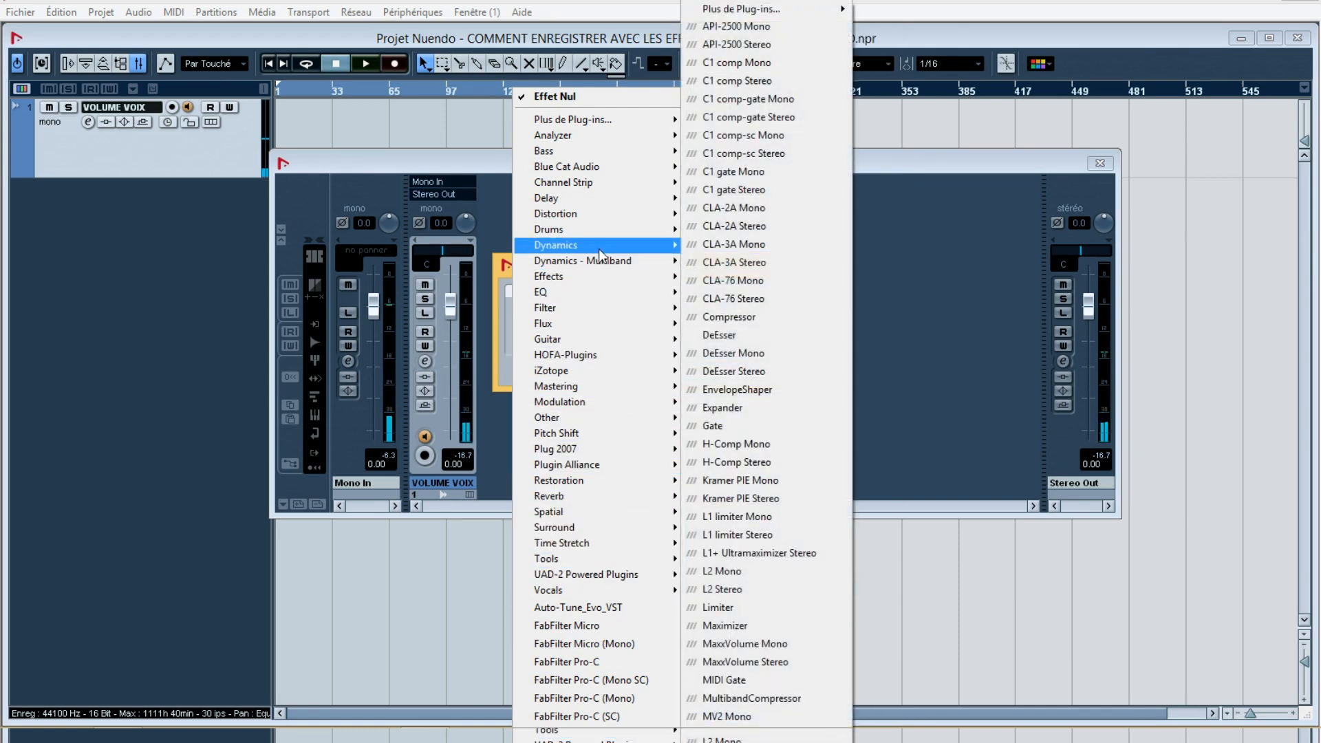
click(746, 263)
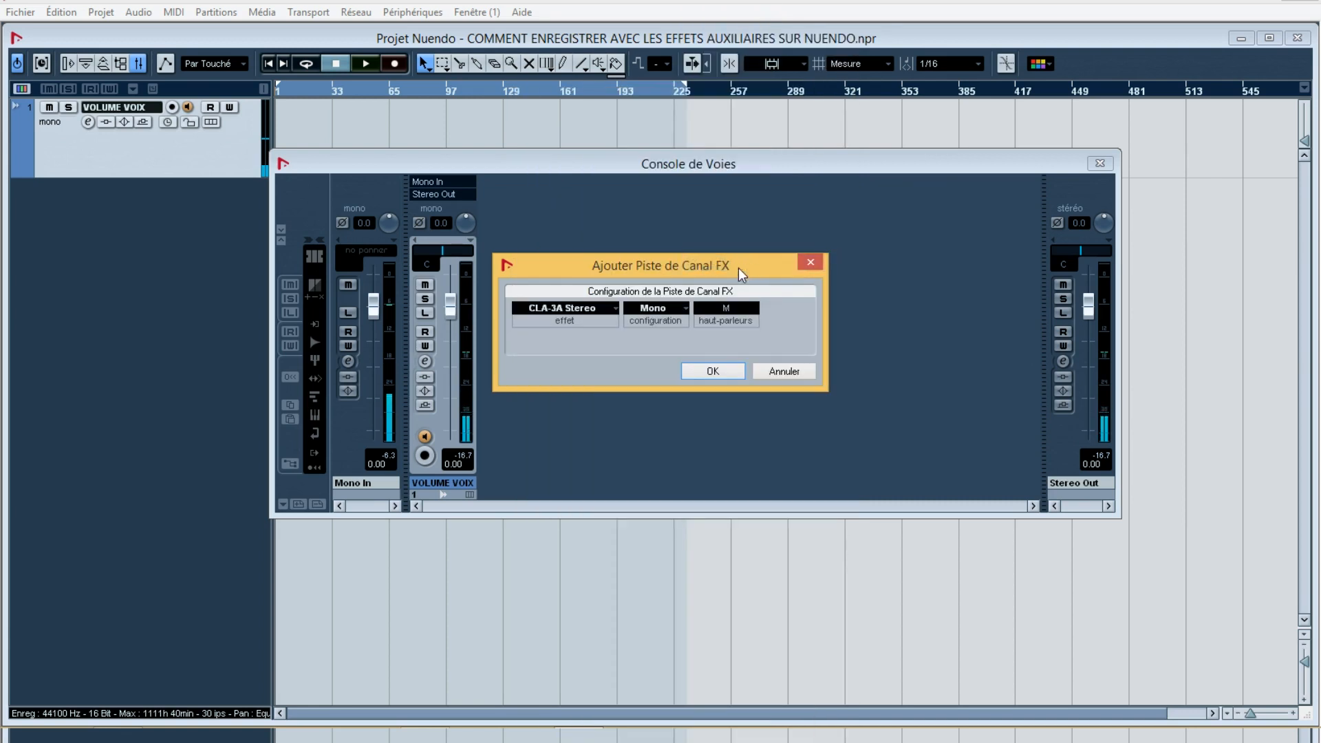
click(592, 307)
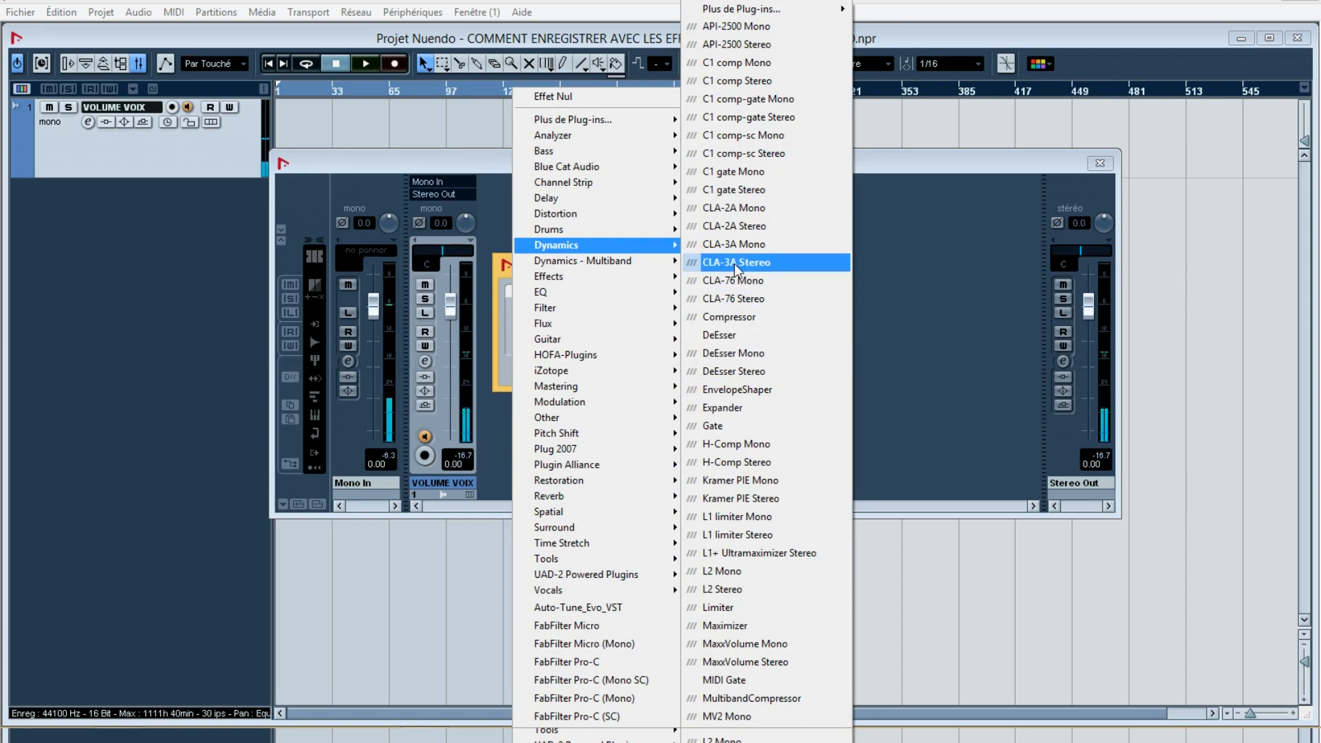
click(731, 245)
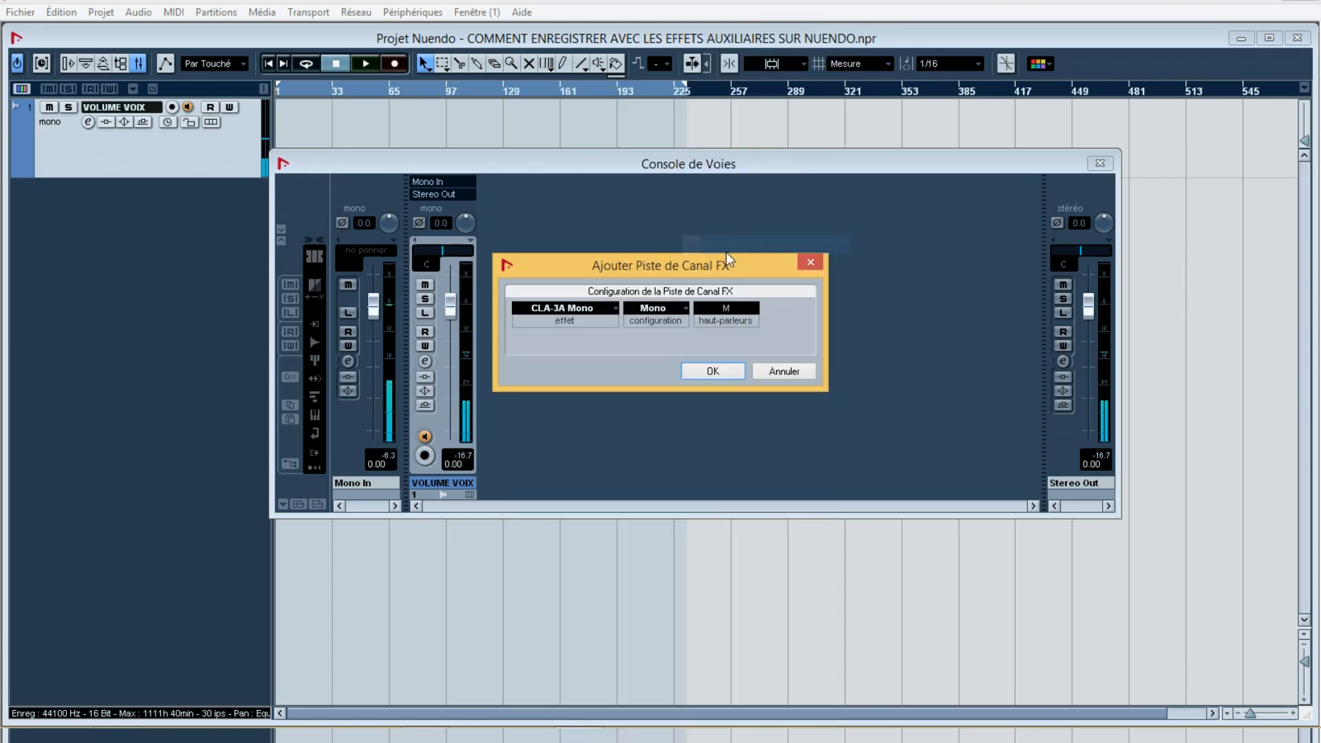
click(711, 371)
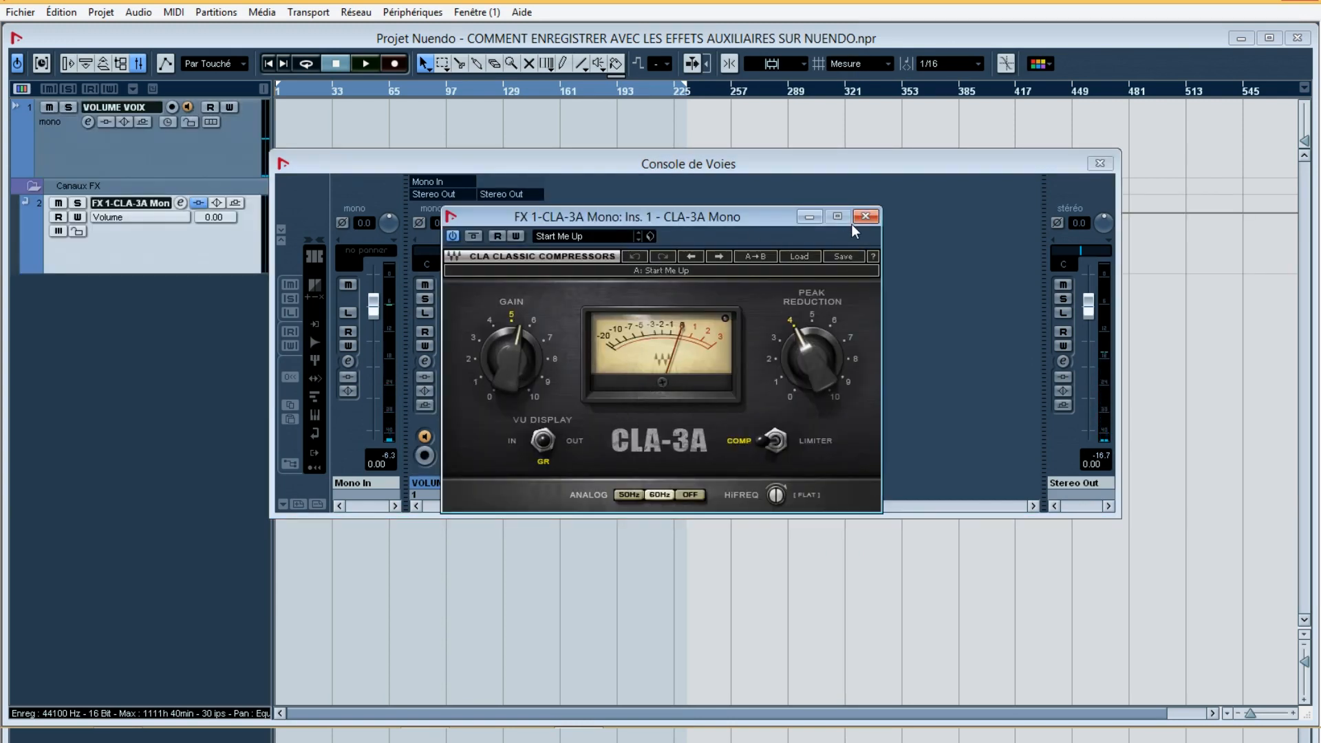
drag(703, 213, 935, 254)
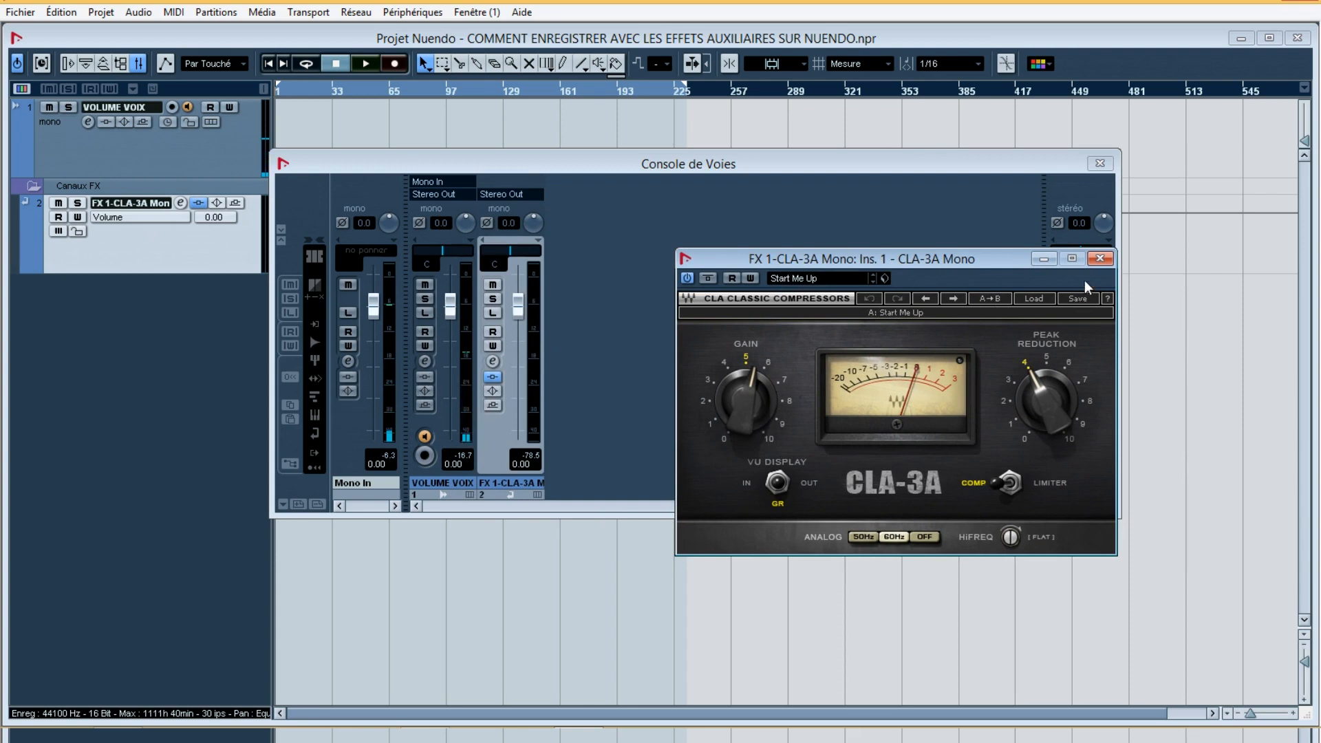
click(1099, 259)
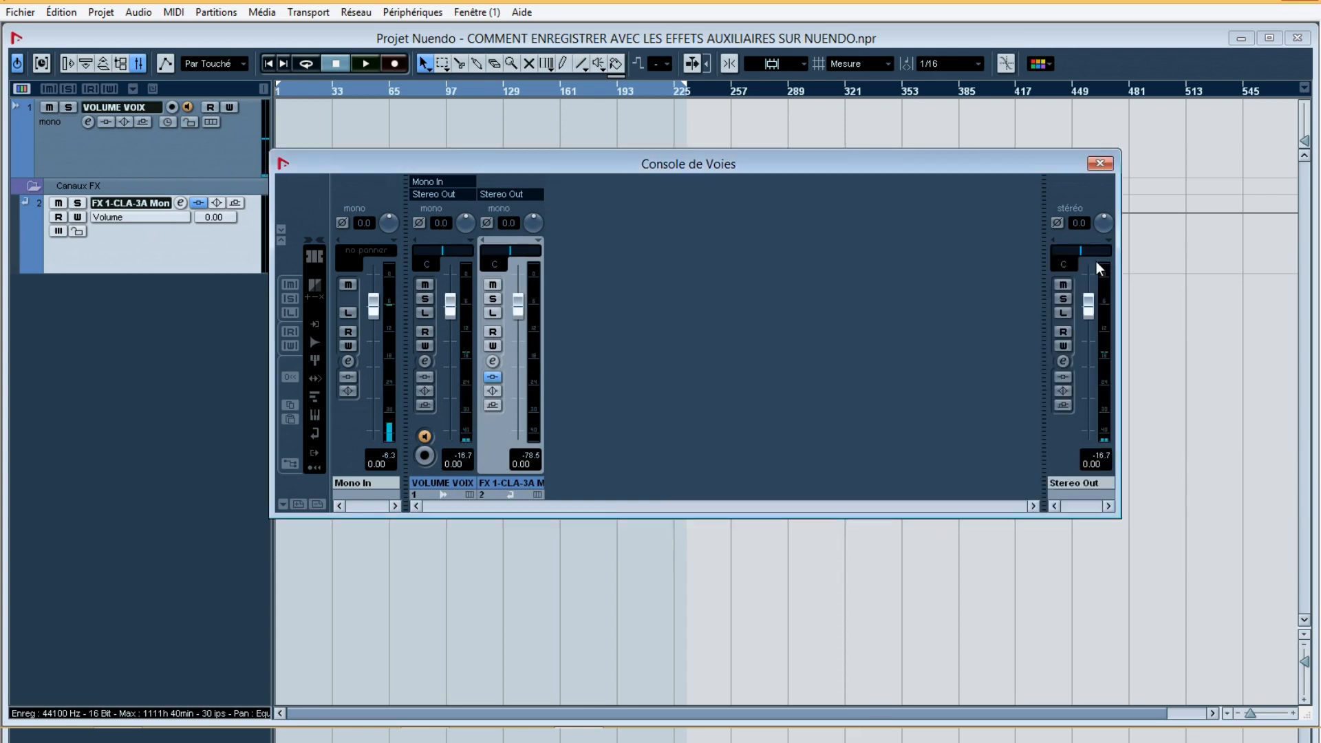
- Route the first send of VOLUME VOIX to FX 1-CLA-3A Mono, activate it and set its level to about -7.82
click(424, 362)
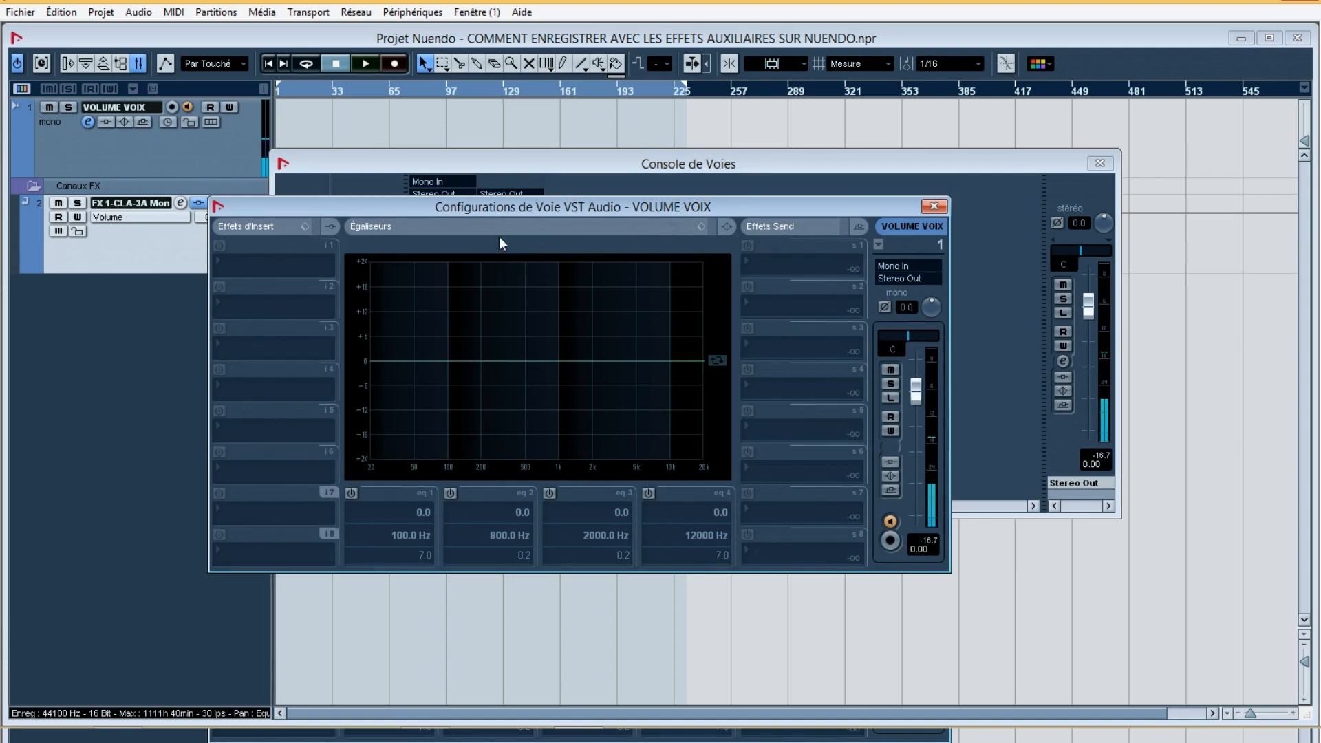
click(783, 268)
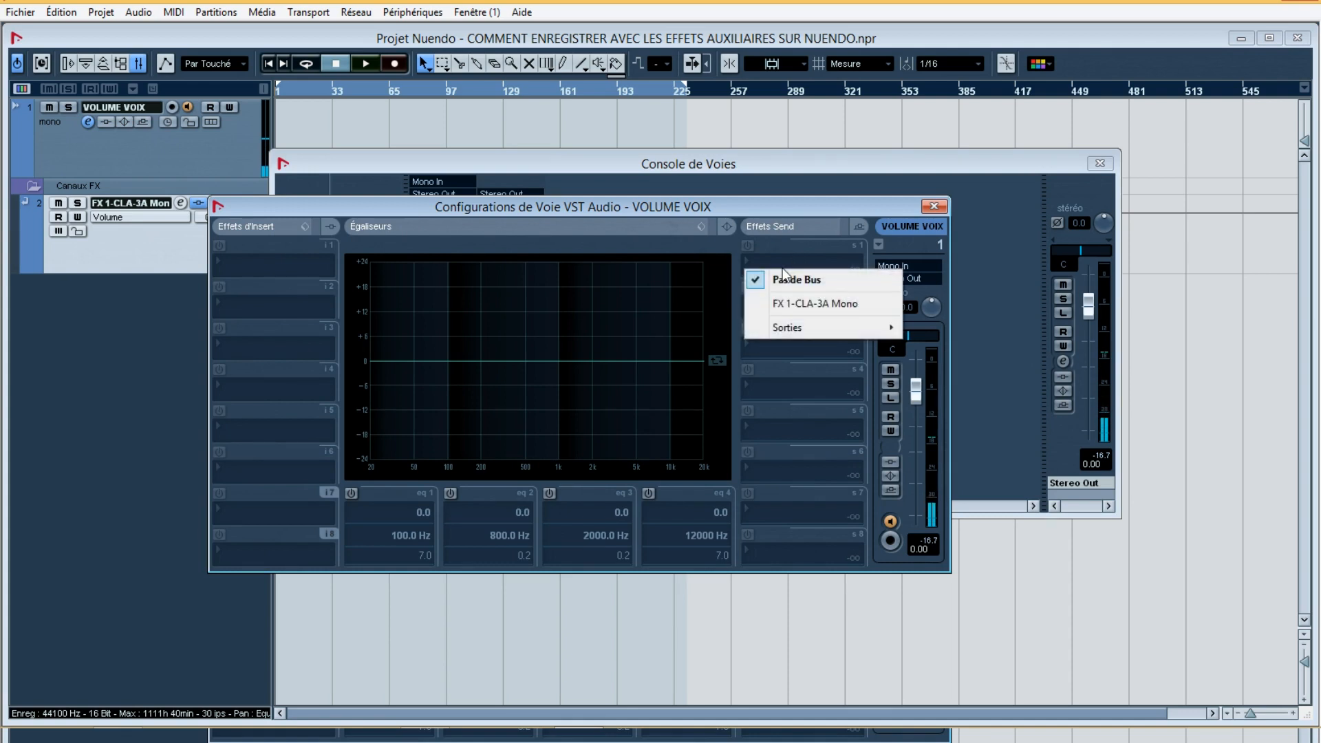
click(816, 305)
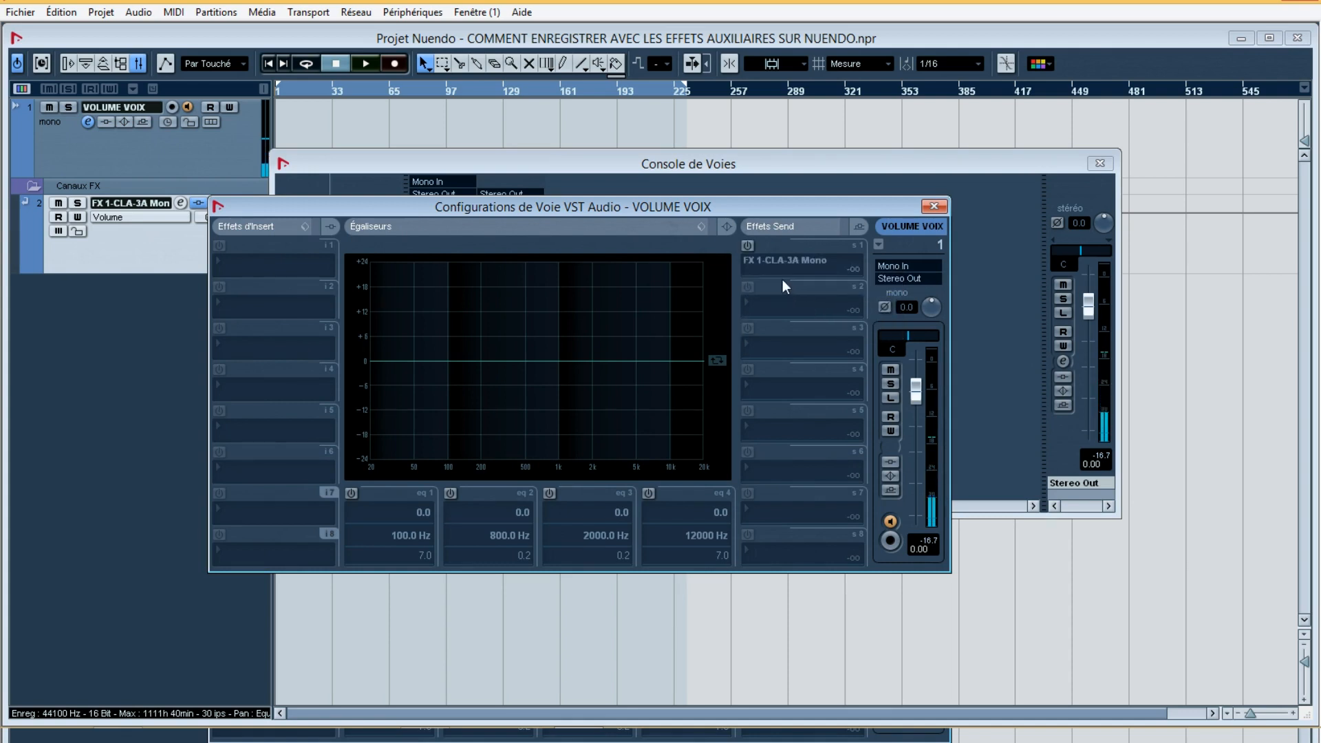
click(748, 246)
click(748, 276)
drag(770, 275, 803, 283)
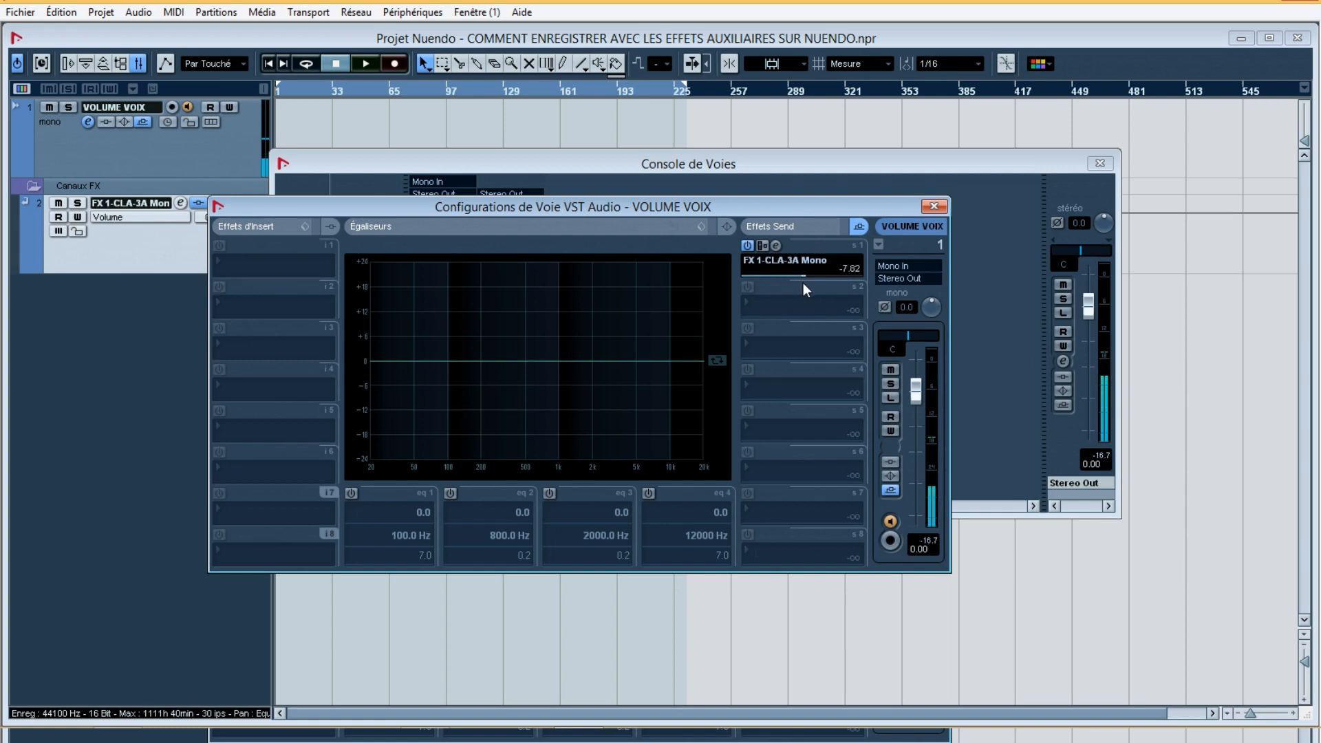
- Adjust the CLA-3A insert on the FX channel to a gain of about 8 and a peak reduction of about 7.76
click(181, 203)
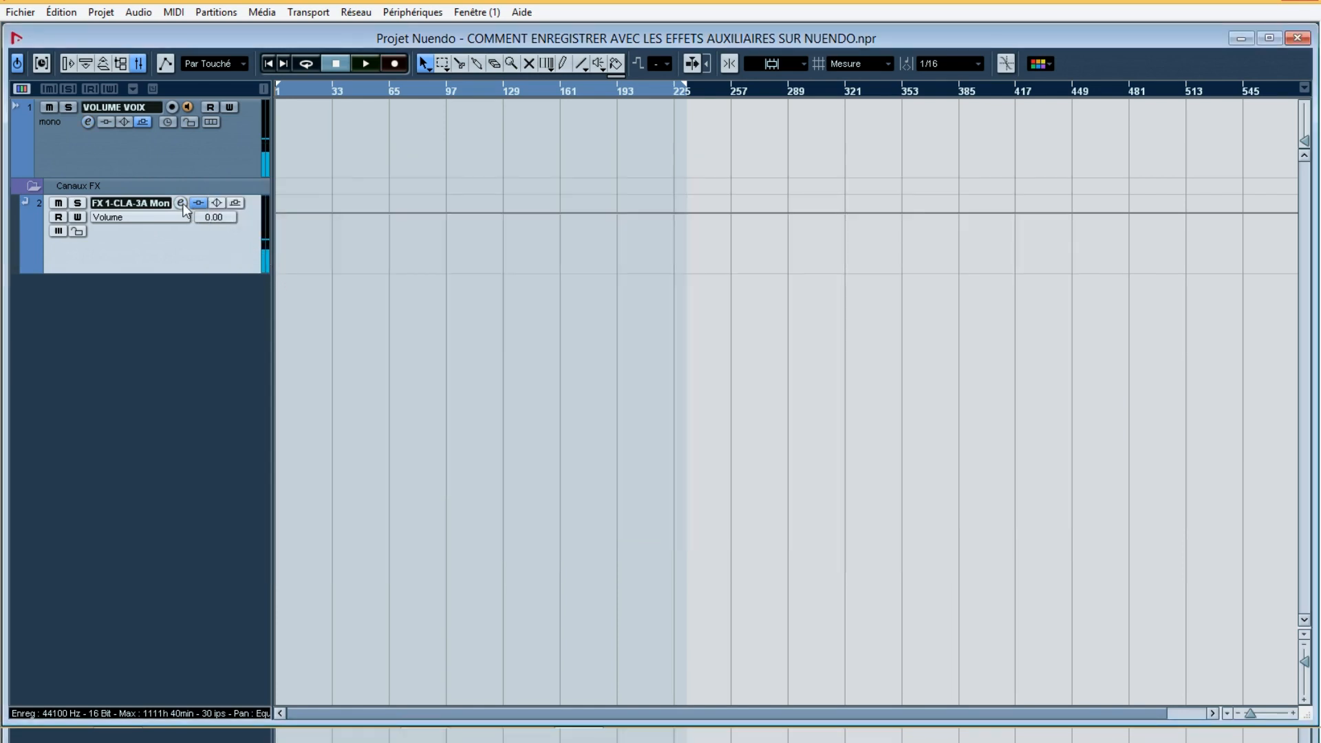
click(181, 203)
click(247, 246)
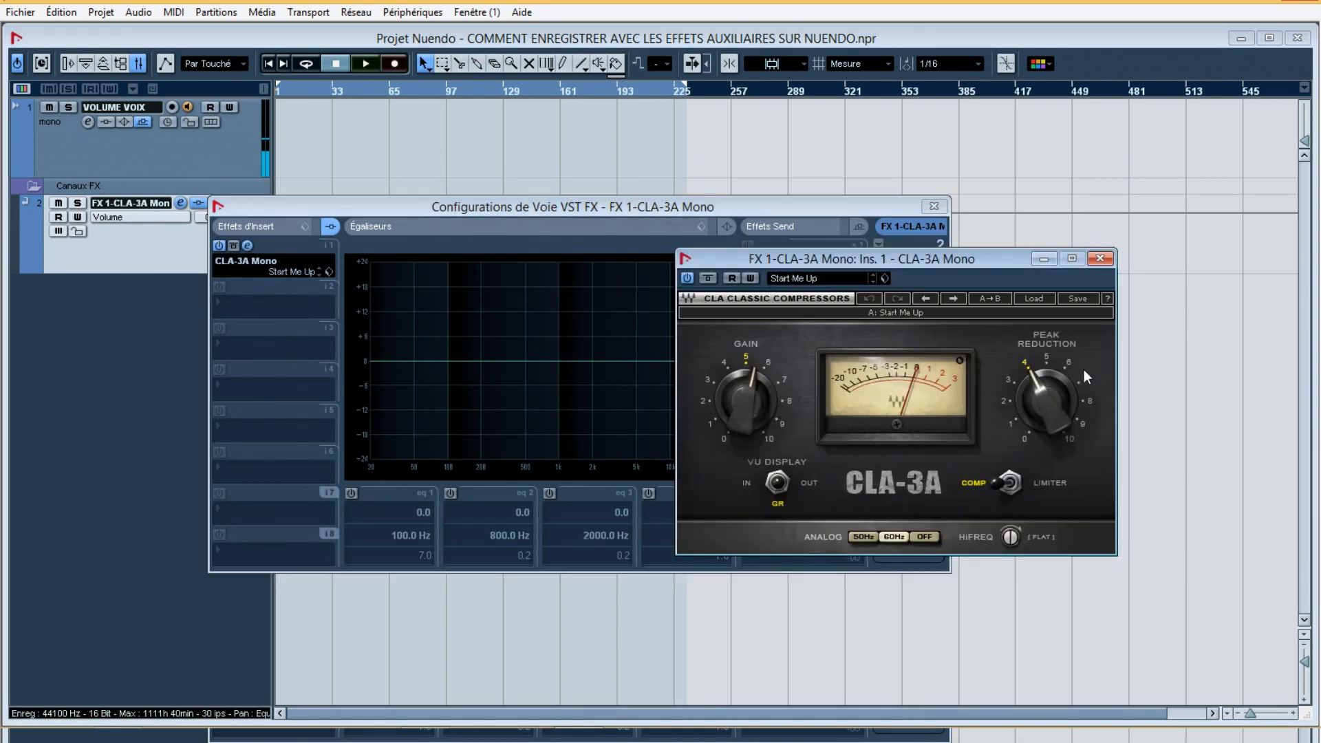
mouse_move(1054, 403)
mouse_down()
mouse_move(1054, 337)
mouse_move(1051, 407)
mouse_up()
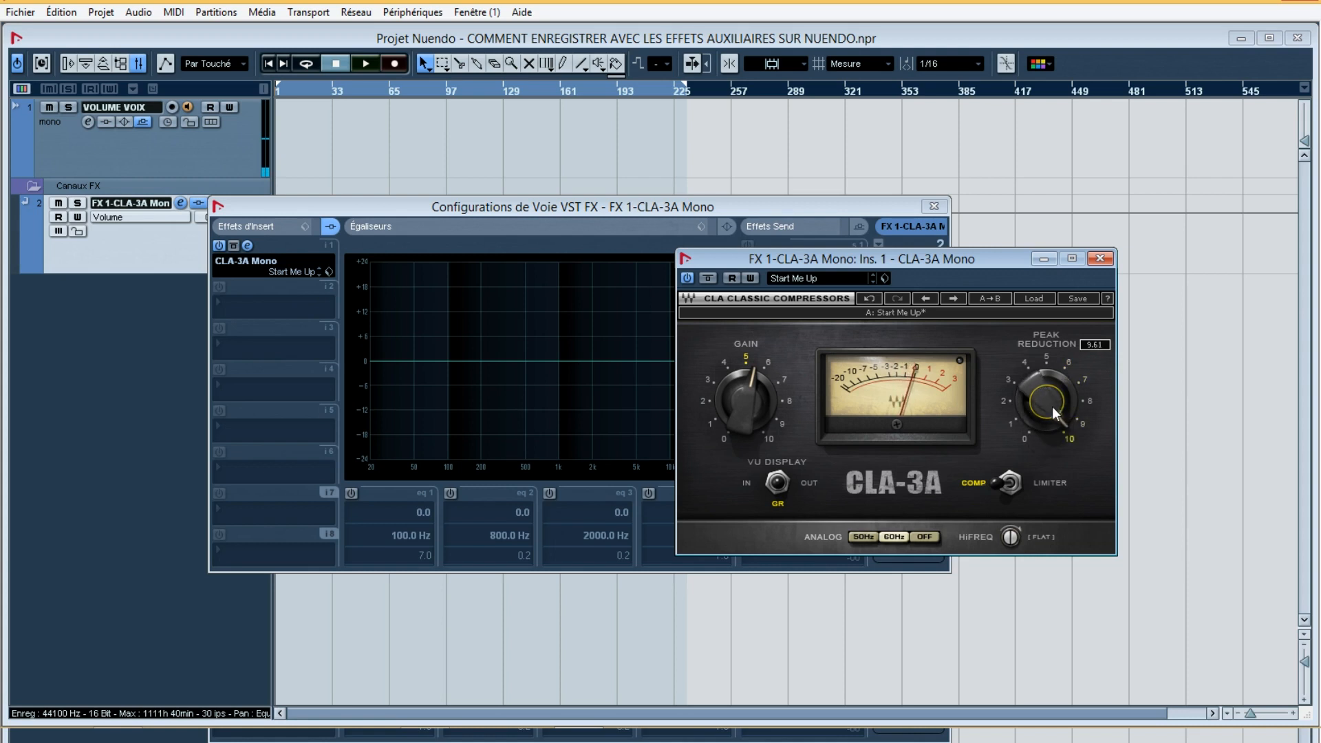
drag(748, 419, 816, 436)
mouse_move(1061, 433)
mouse_down()
mouse_move(1062, 461)
mouse_move(1061, 444)
mouse_up()
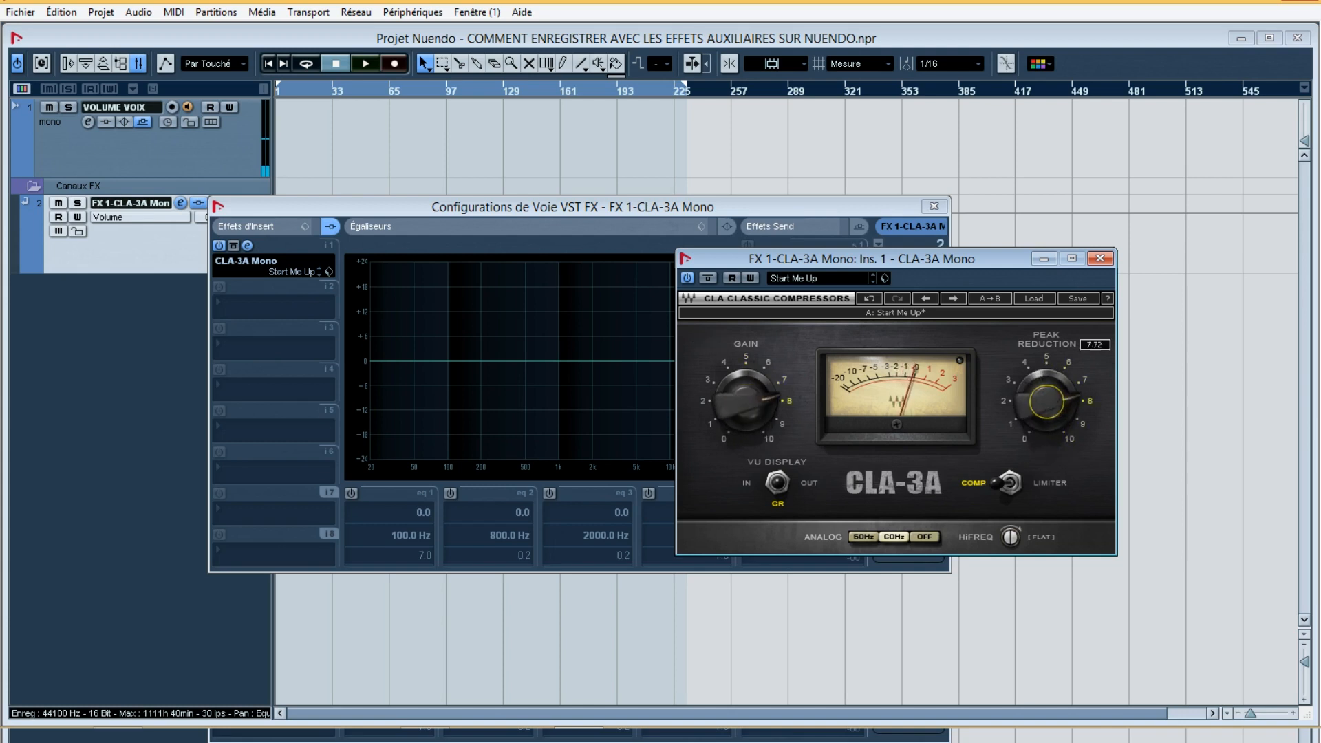
mouse_move(742, 412)
mouse_down()
mouse_move(742, 424)
mouse_move(742, 408)
mouse_up()
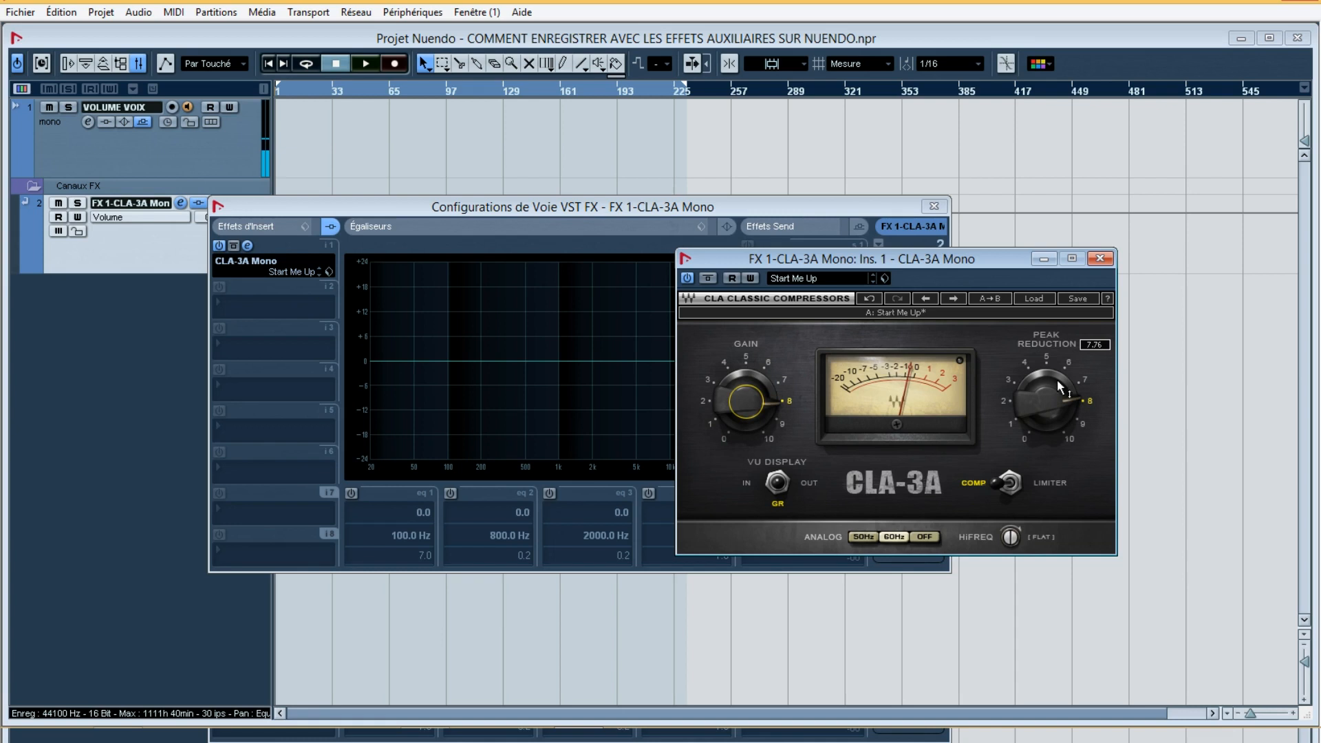
click(1107, 261)
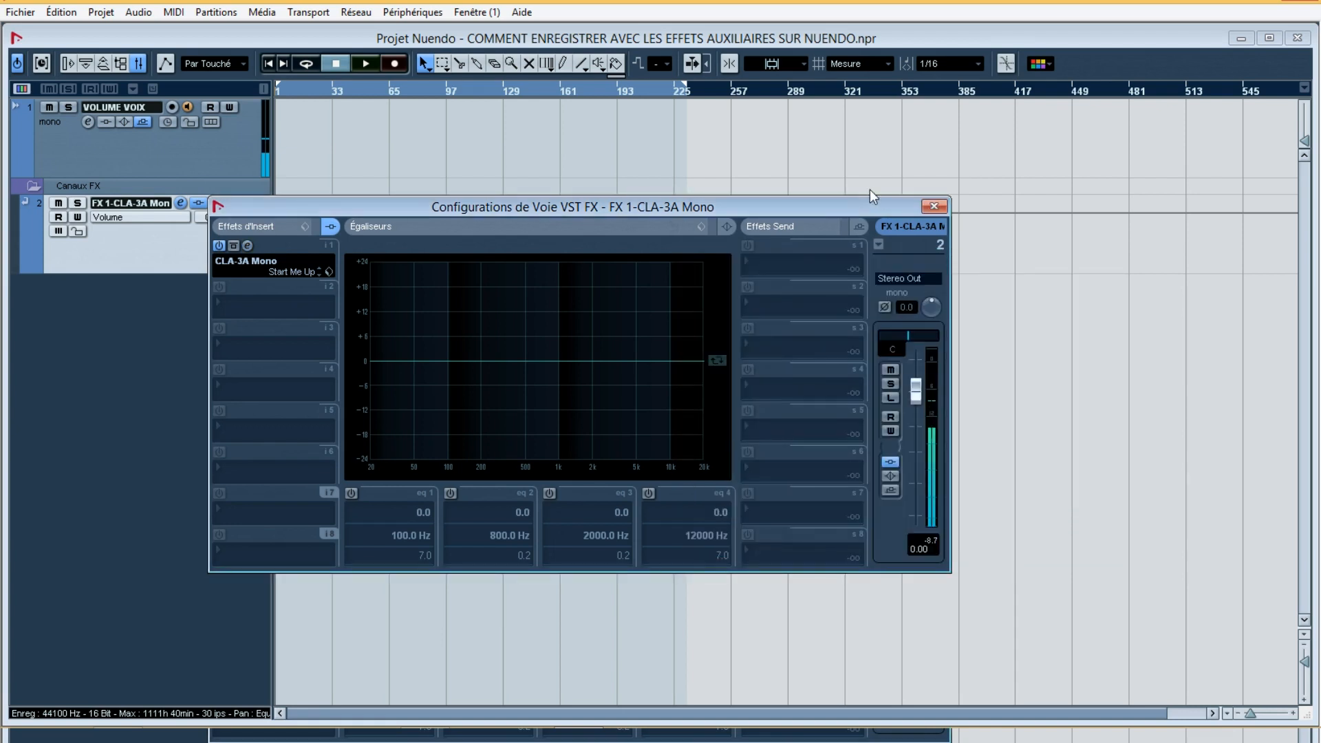
- Add a second FX channel track in mono with CLA Vocals Mono/Stereo as its effect, then dismiss the plug-in window
click(934, 206)
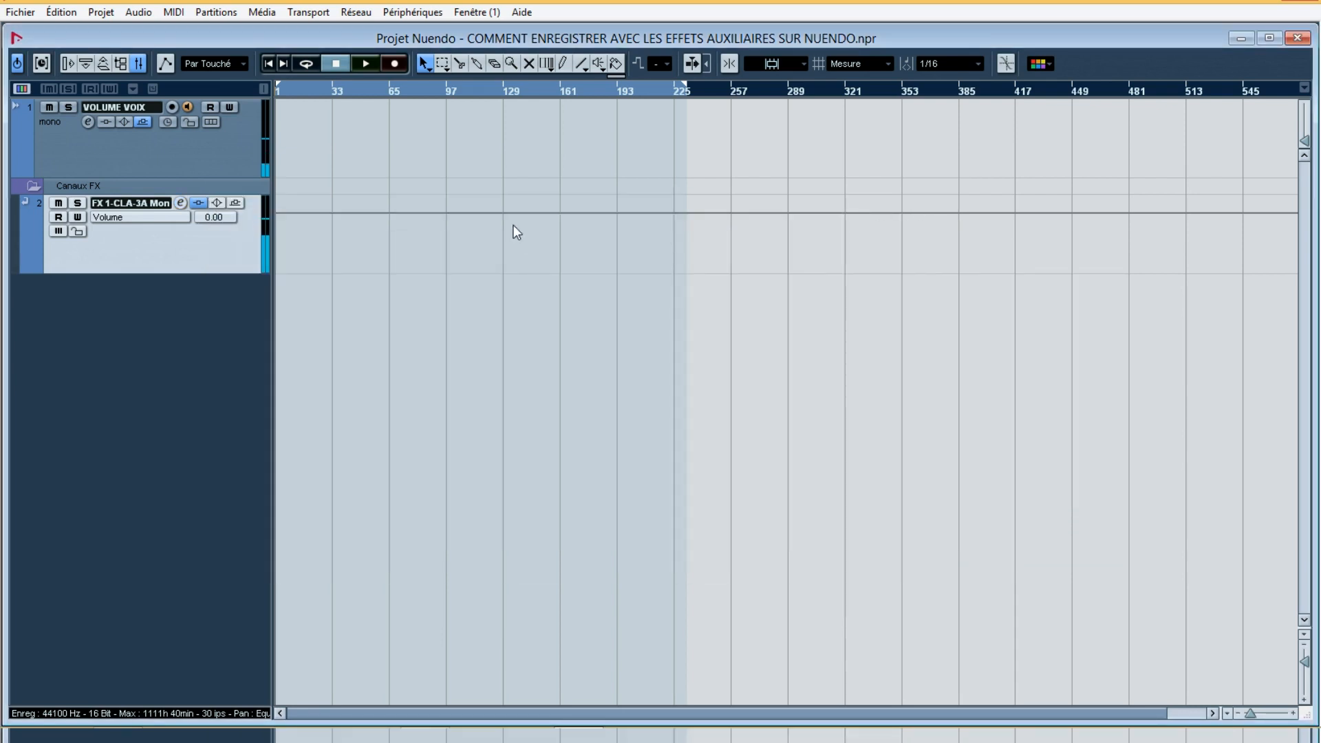
click(110, 12)
mouse_move(98, 10)
mouse_move(125, 32)
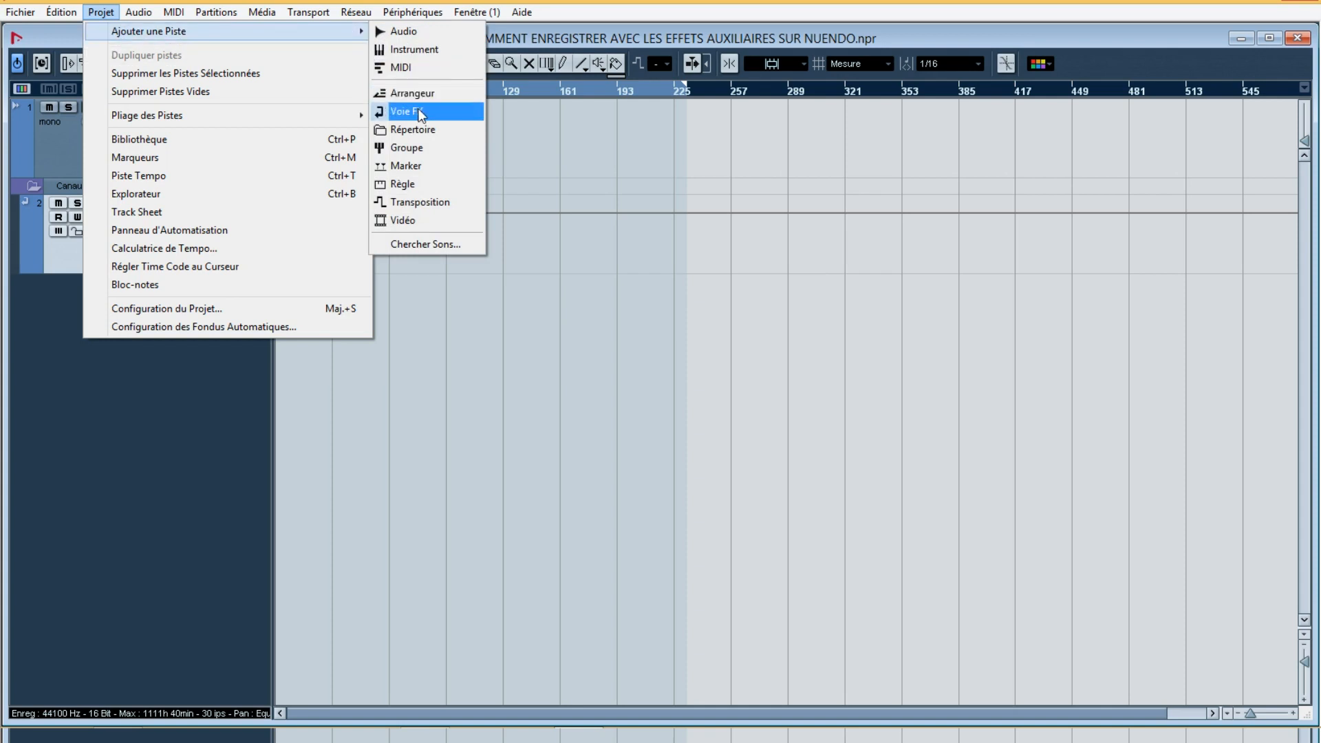
click(419, 113)
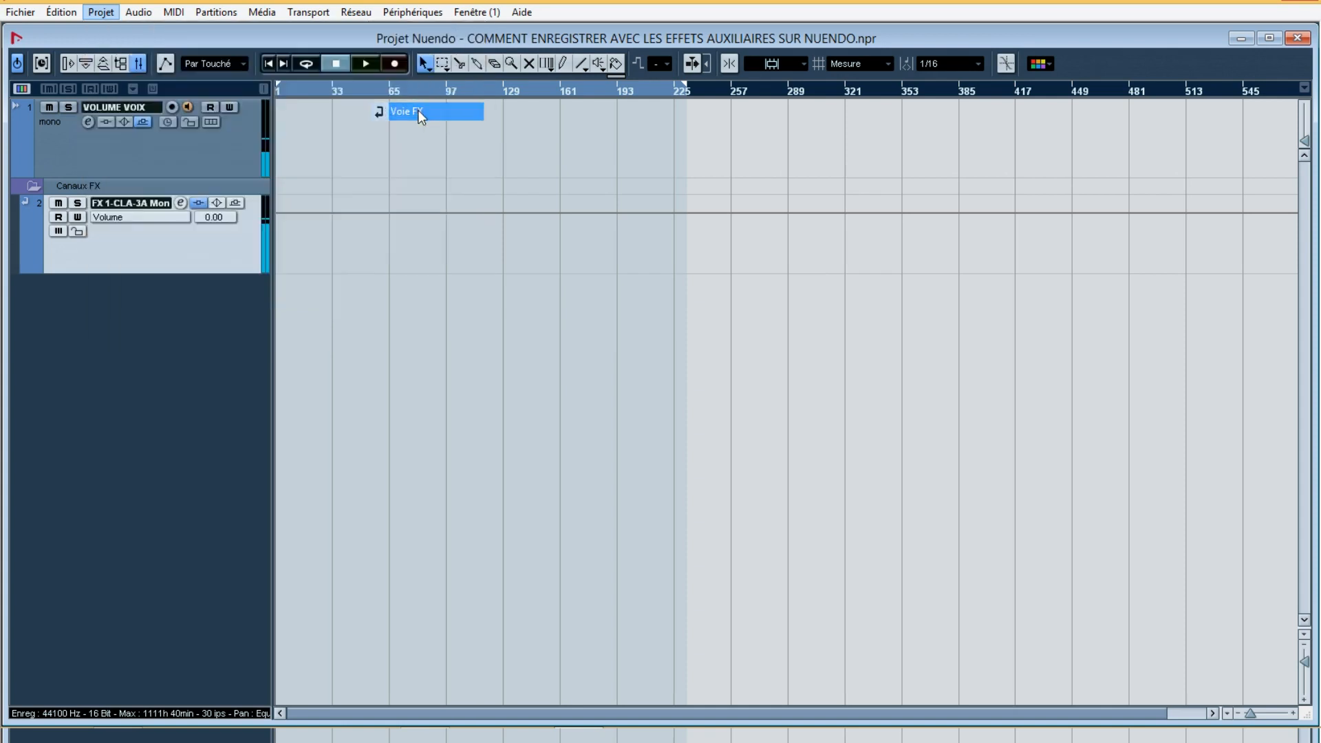
click(598, 315)
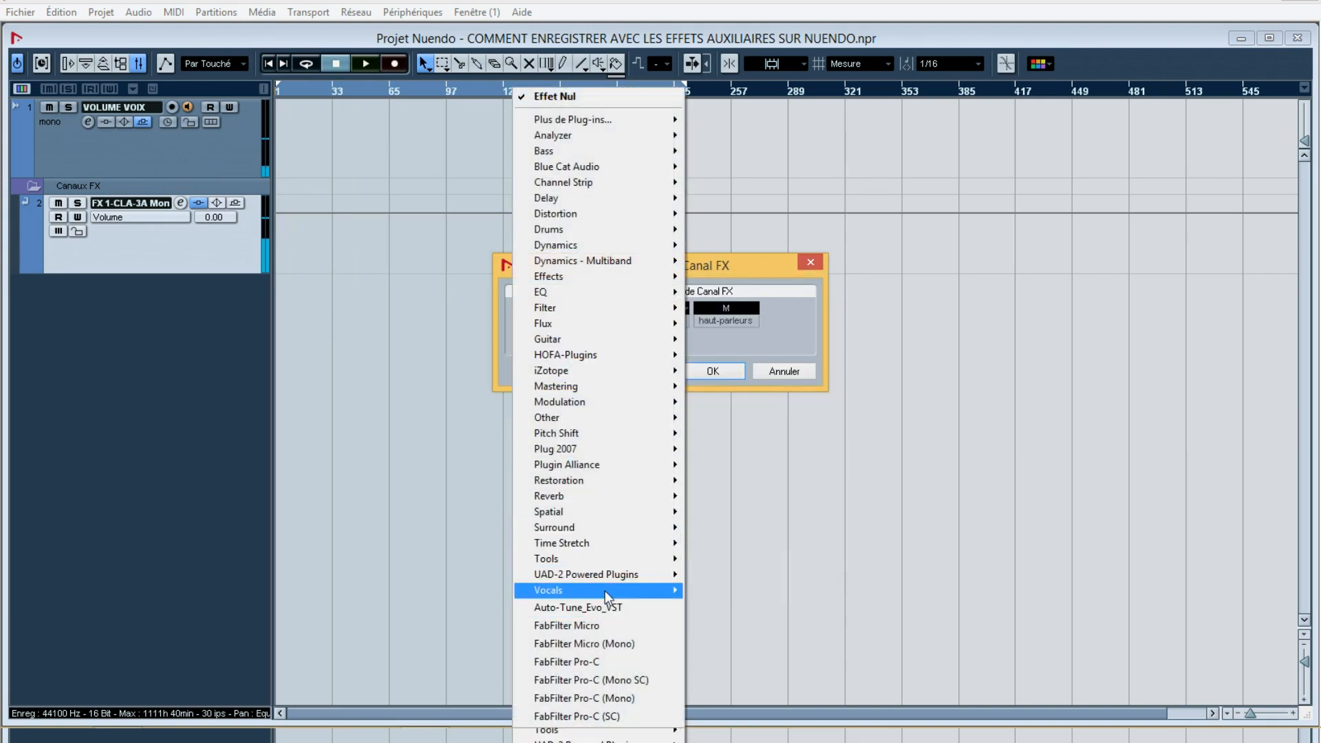
mouse_move(605, 590)
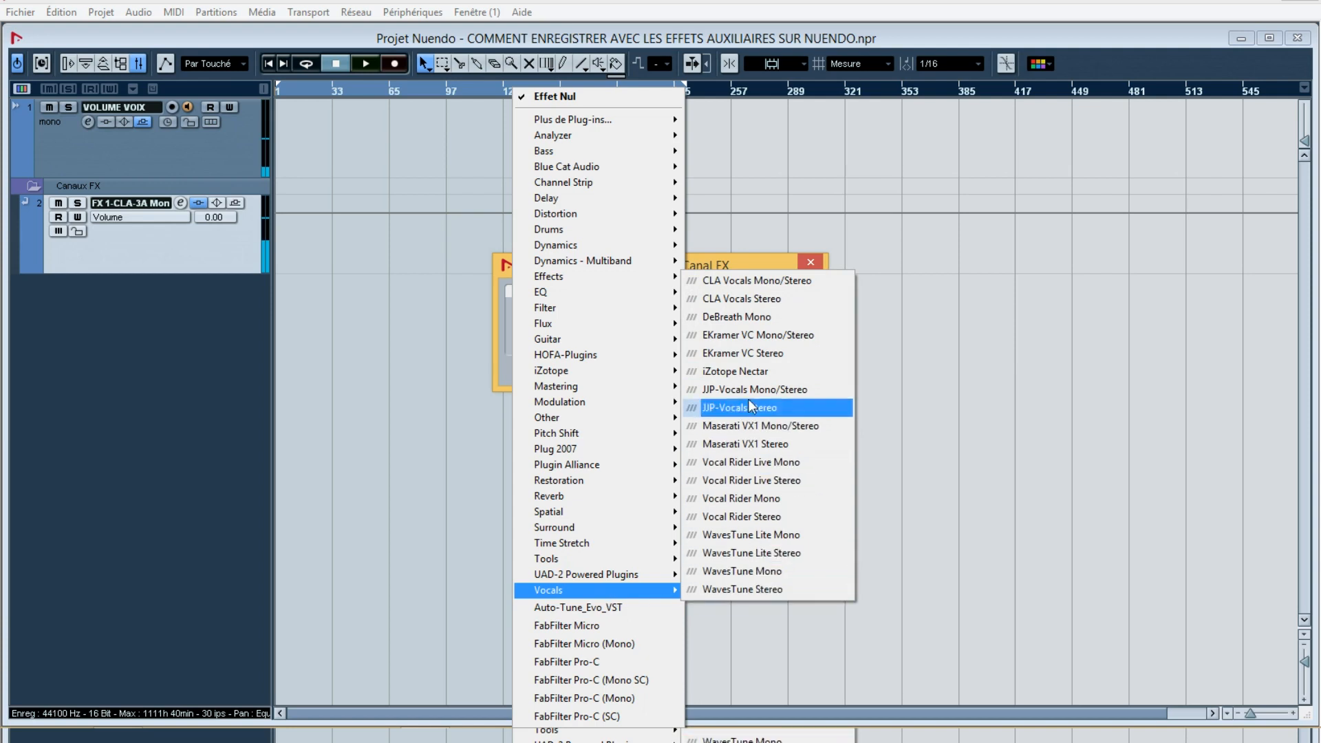
click(750, 282)
click(689, 371)
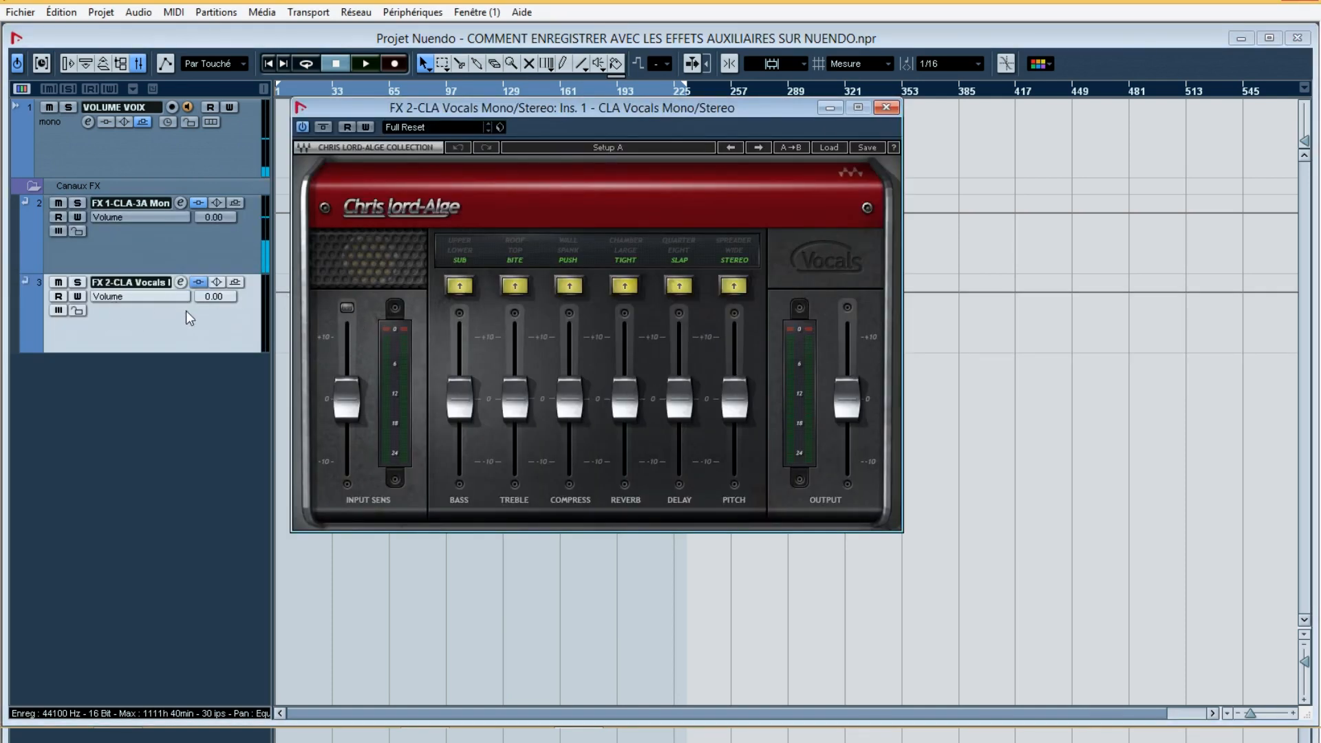
click(887, 109)
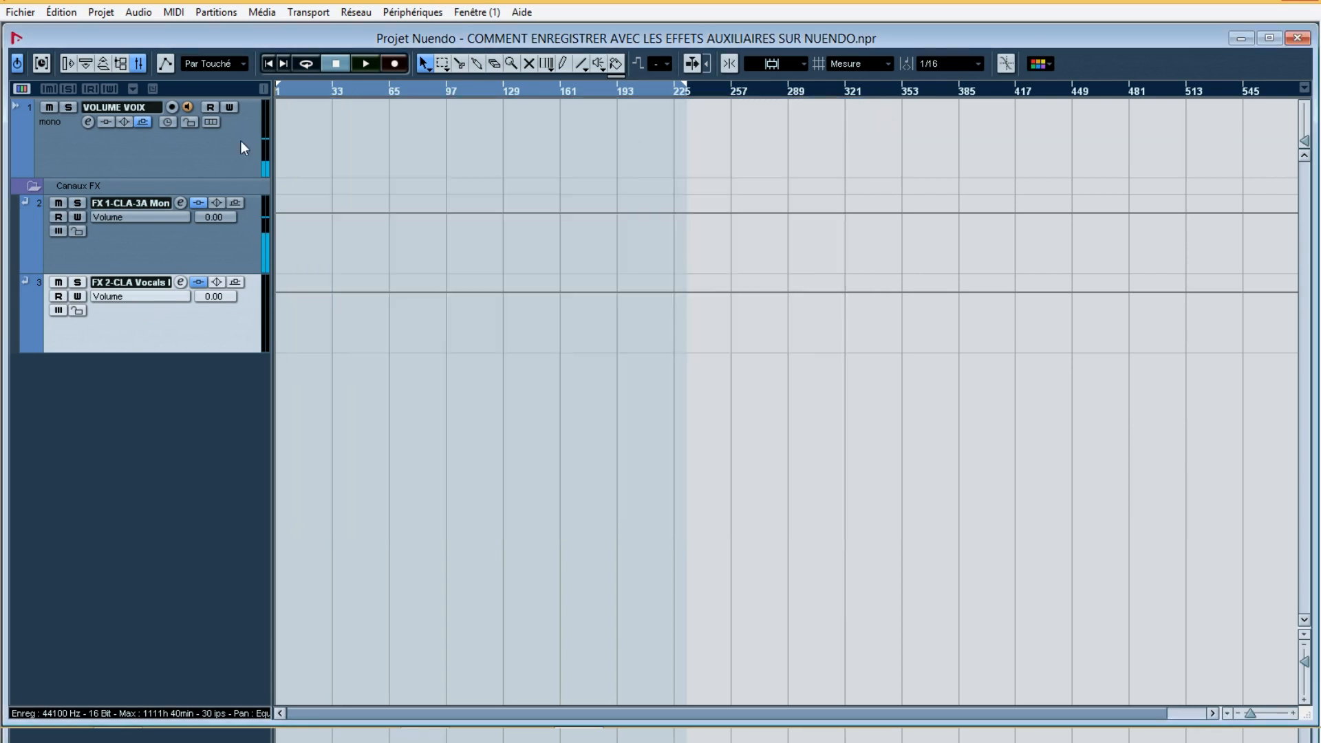
- Route the second send of VOLUME VOIX to FX 2-CLA Vocals Mono/Stereo and raise its send level
click(89, 122)
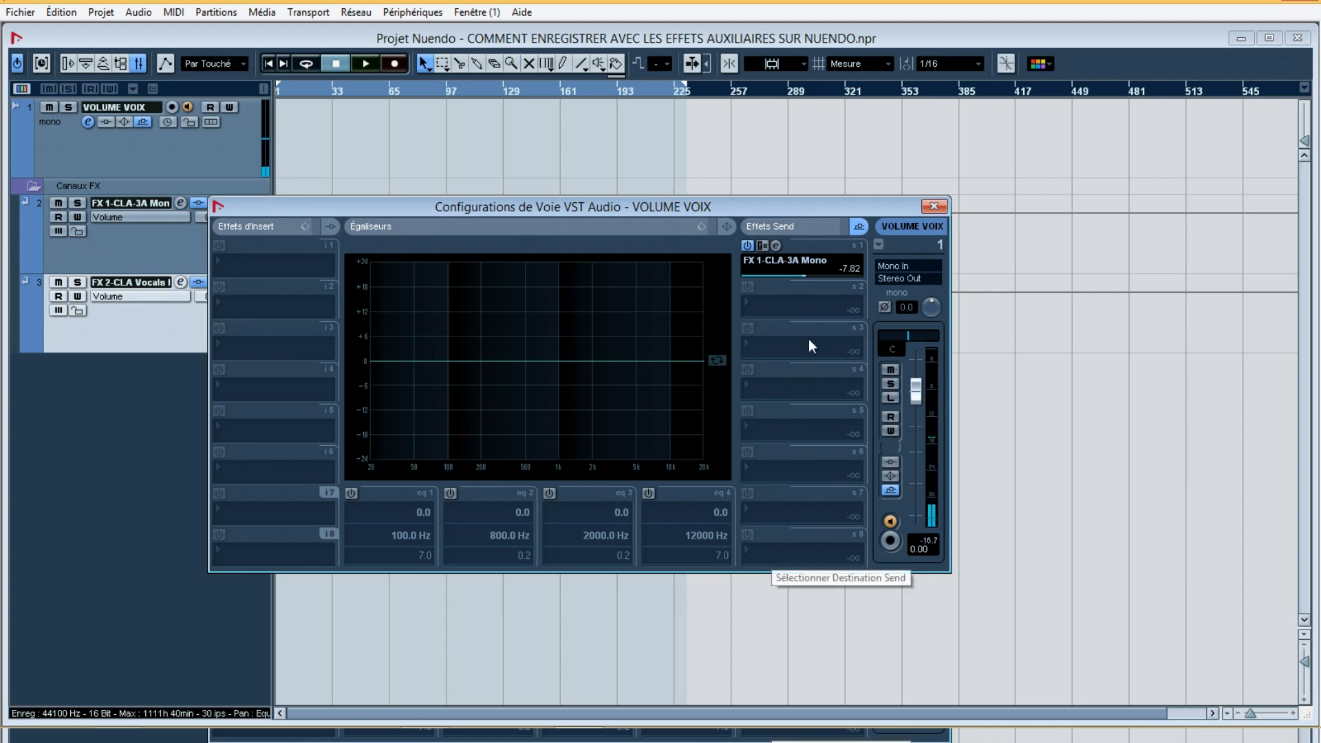
click(803, 300)
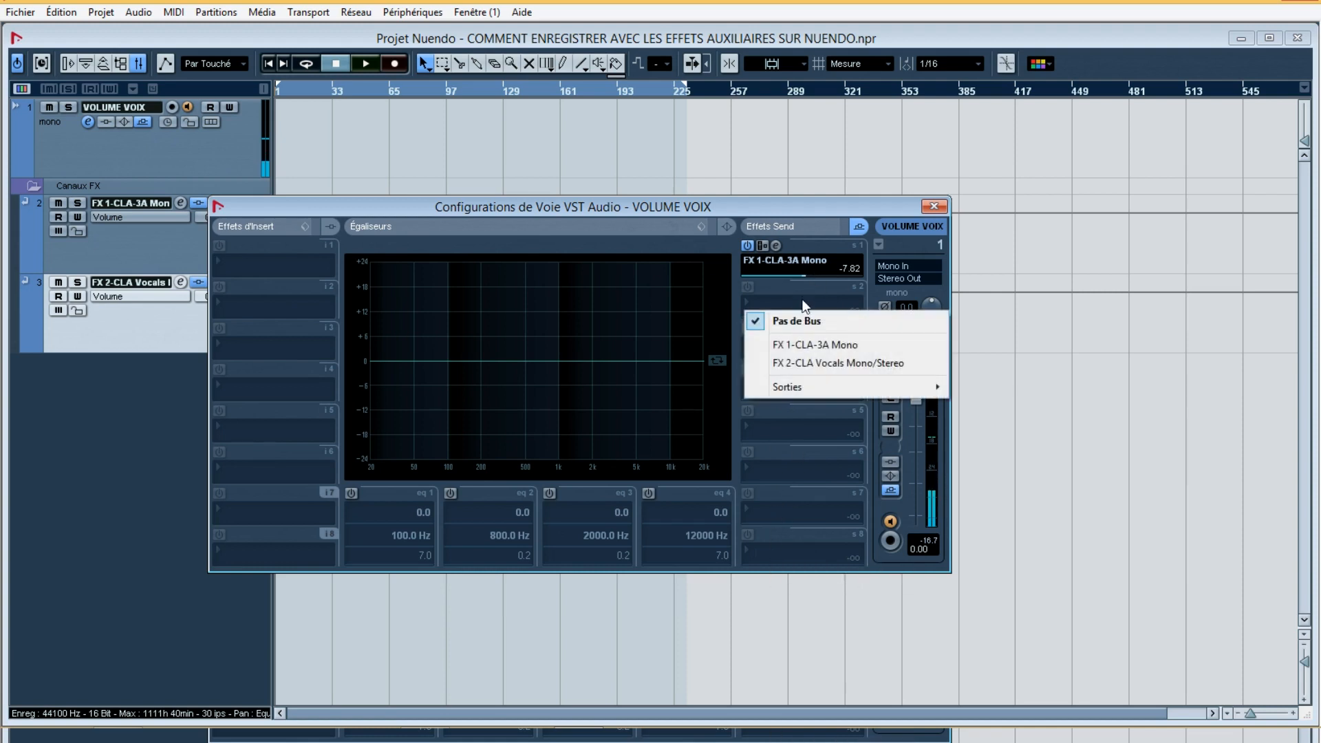
click(815, 363)
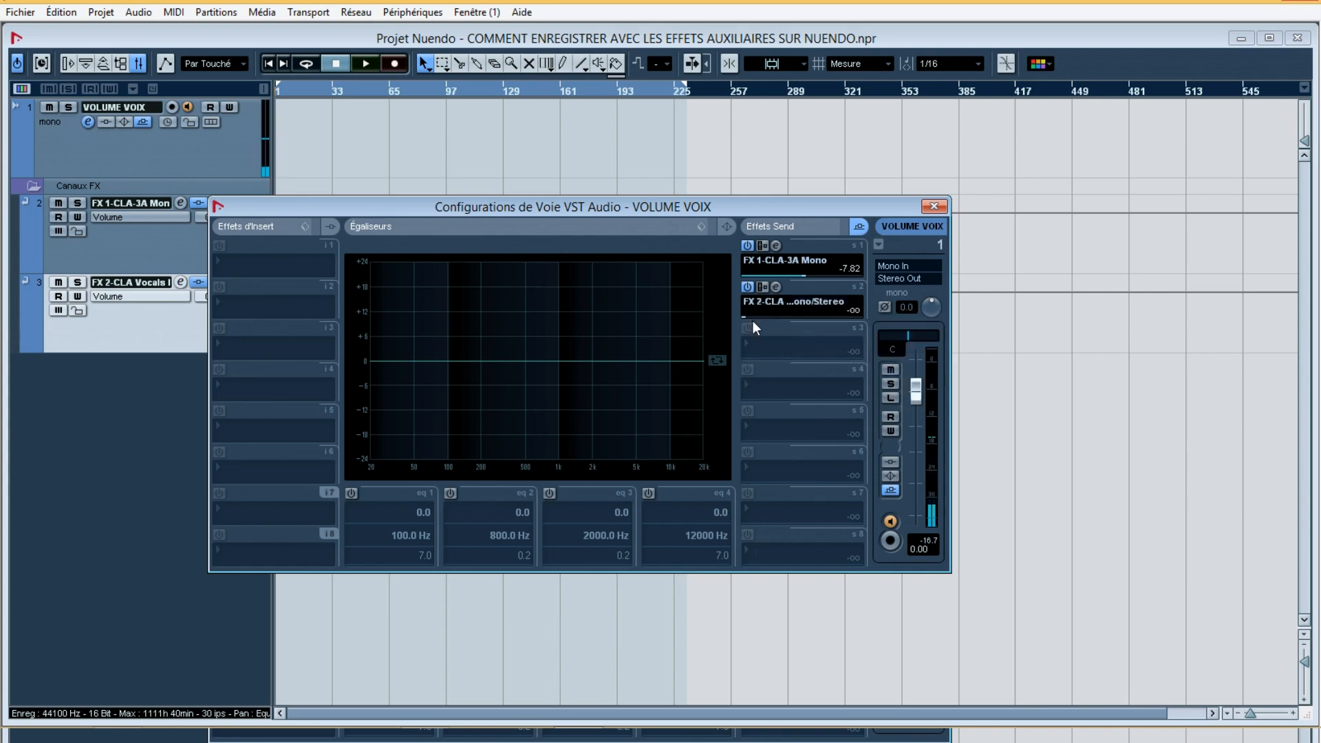
drag(746, 316, 814, 327)
- Raise the delay to about 7.5 and boost the reverb in the CLA Vocals effect, then close the VOLUME VOIX channel settings
click(775, 287)
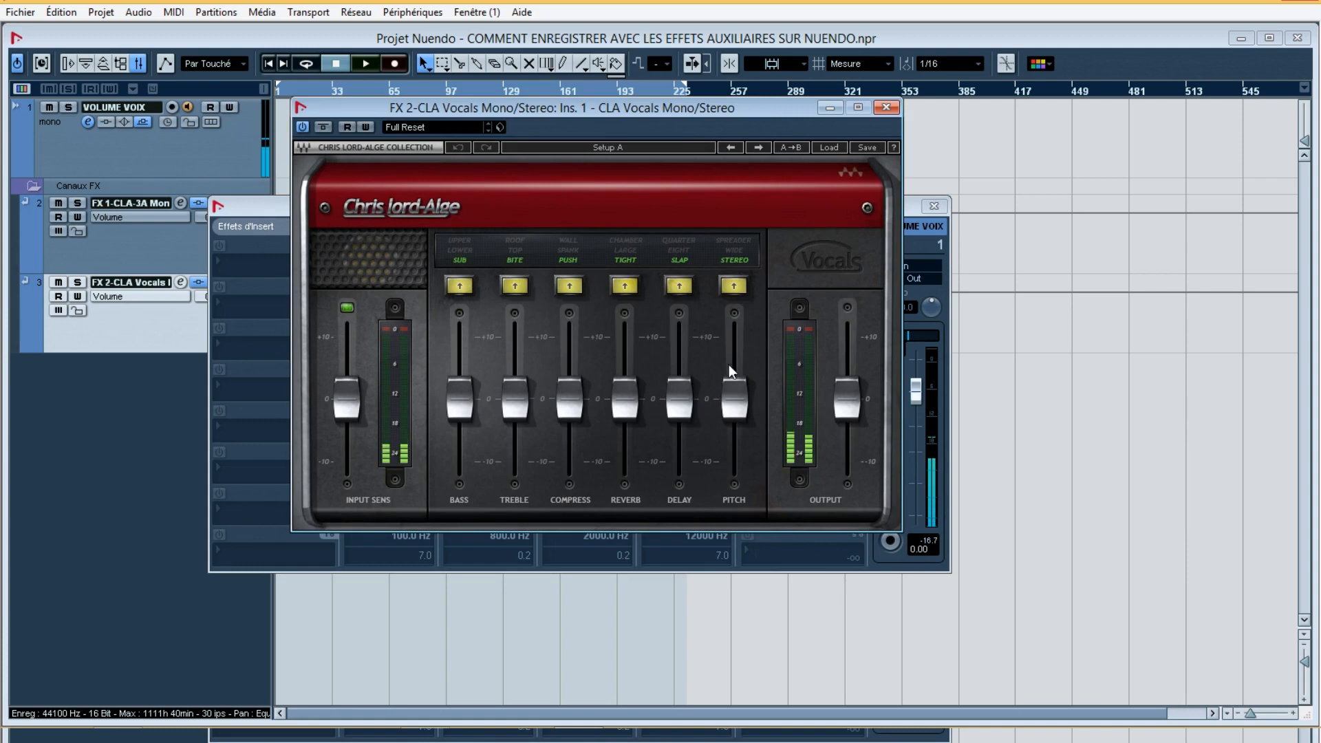
drag(679, 399, 679, 353)
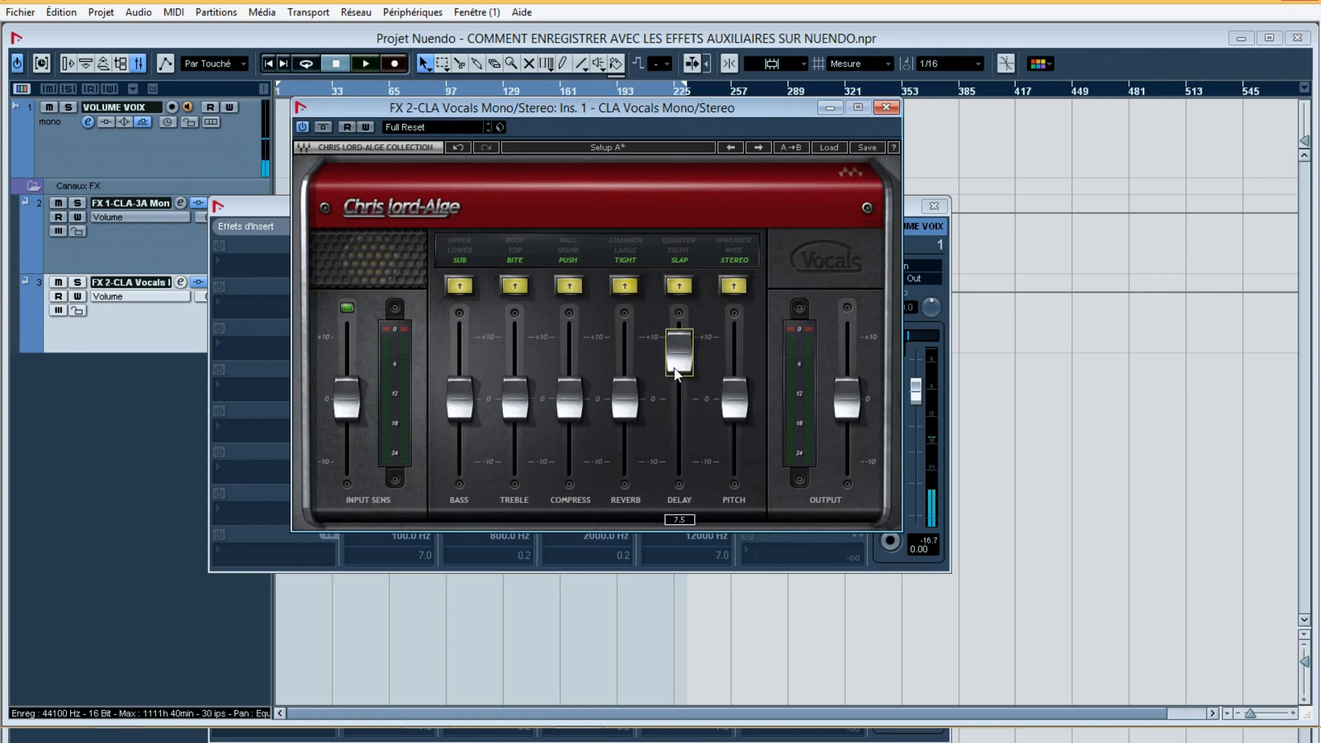
drag(625, 399, 625, 348)
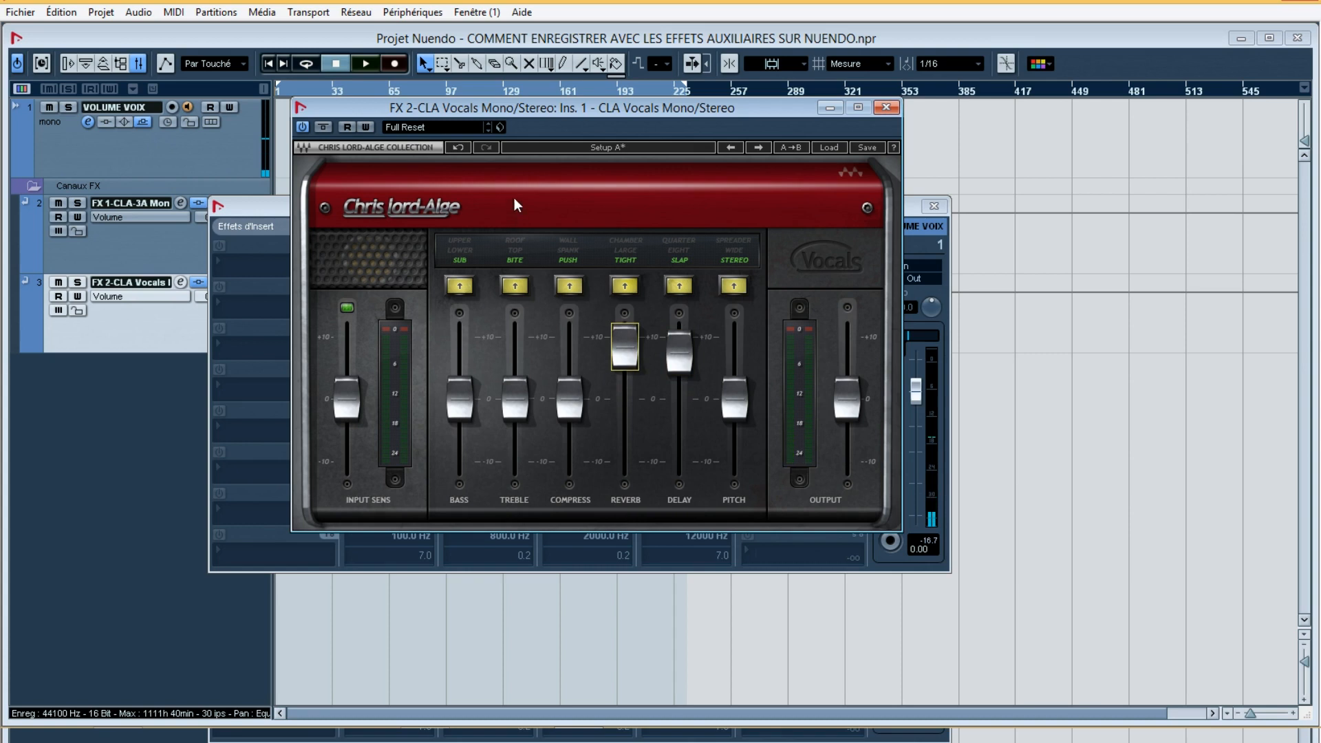
drag(474, 109, 907, 282)
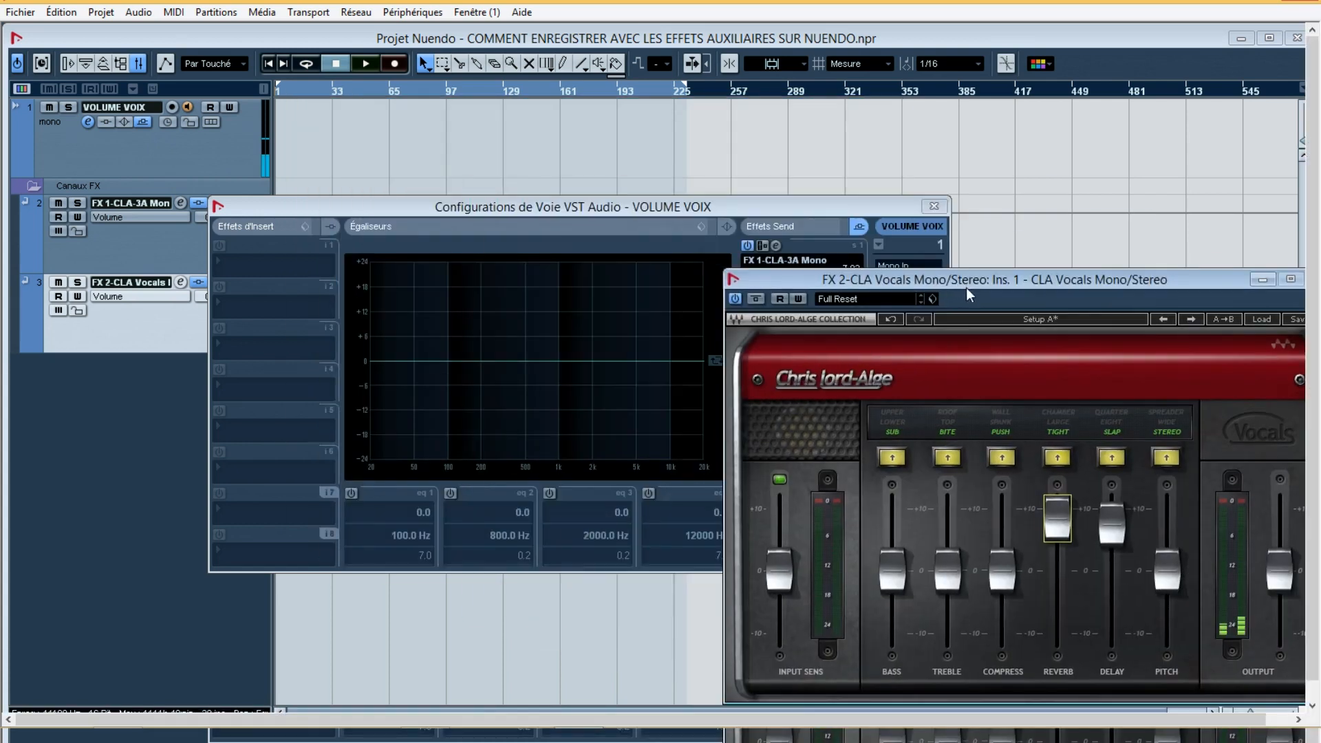
click(933, 207)
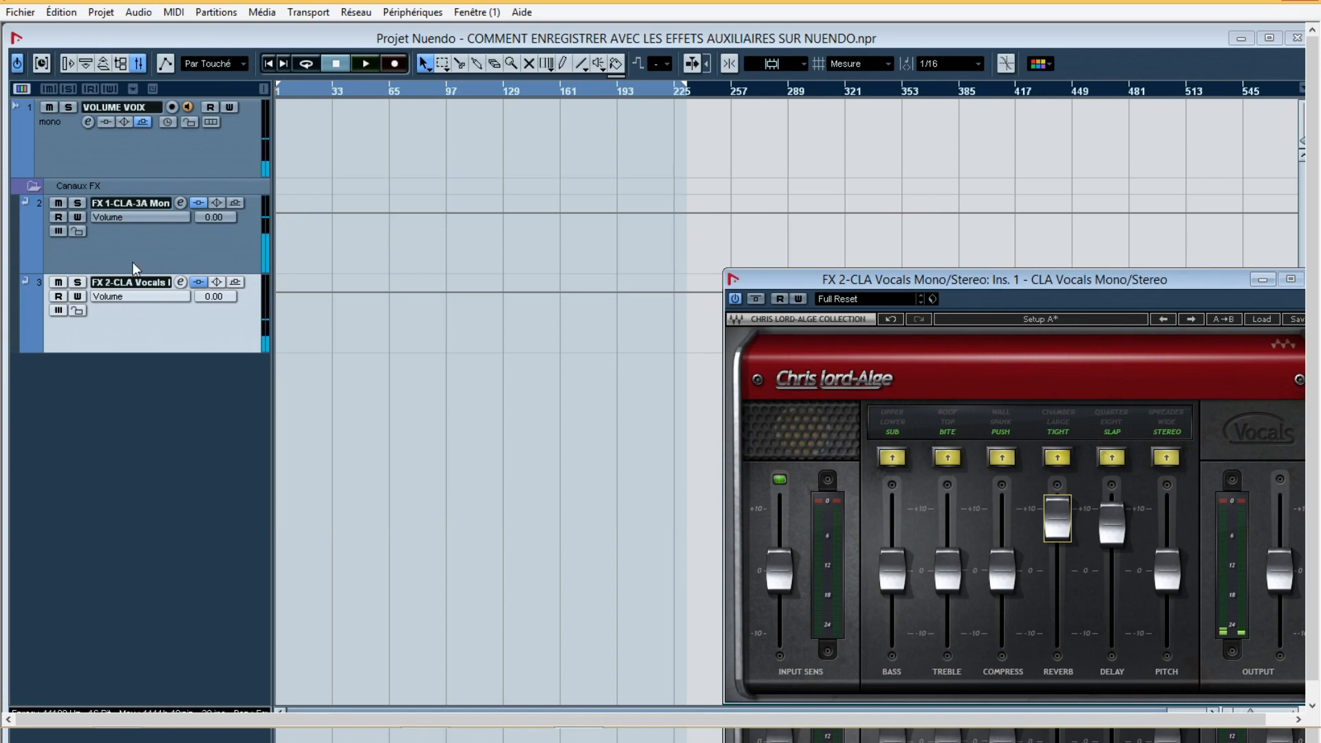
- Duplicate the VOLUME VOIX track and turn off input monitoring on the copy
click(65, 150)
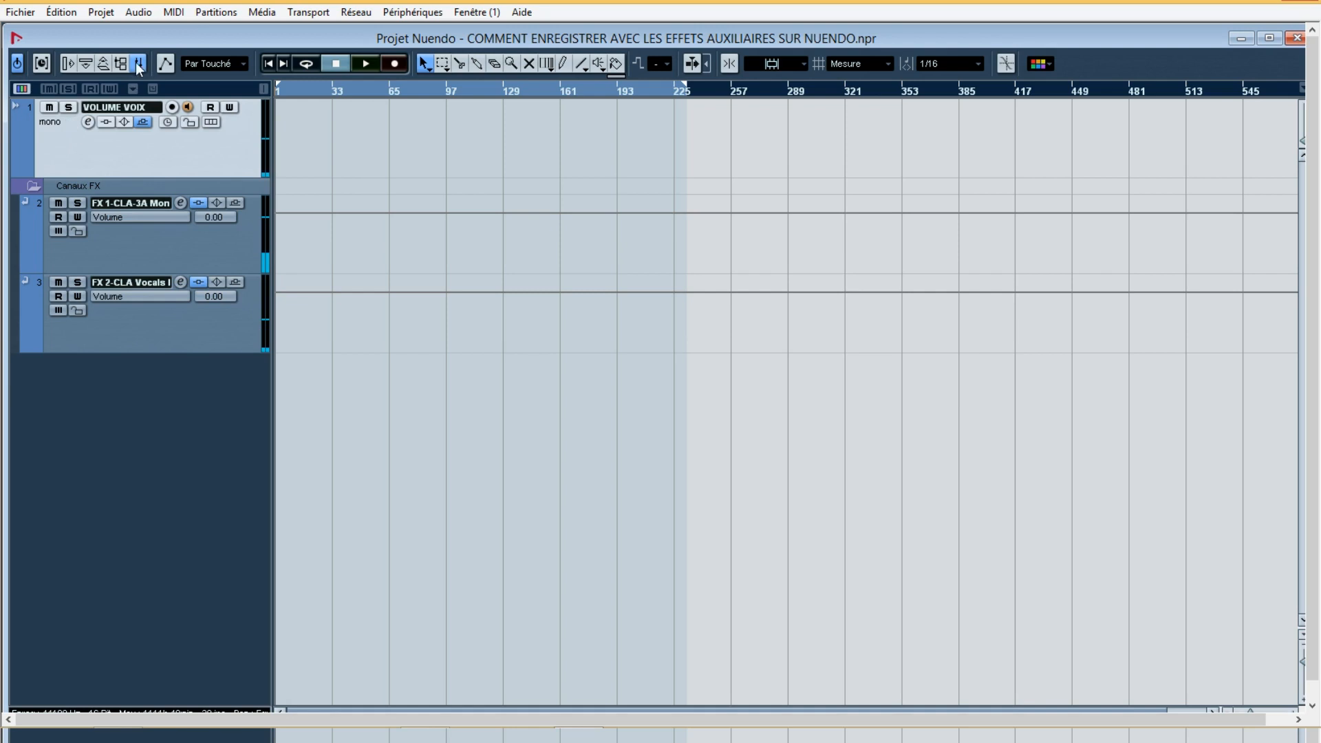
right_click(84, 148)
click(118, 199)
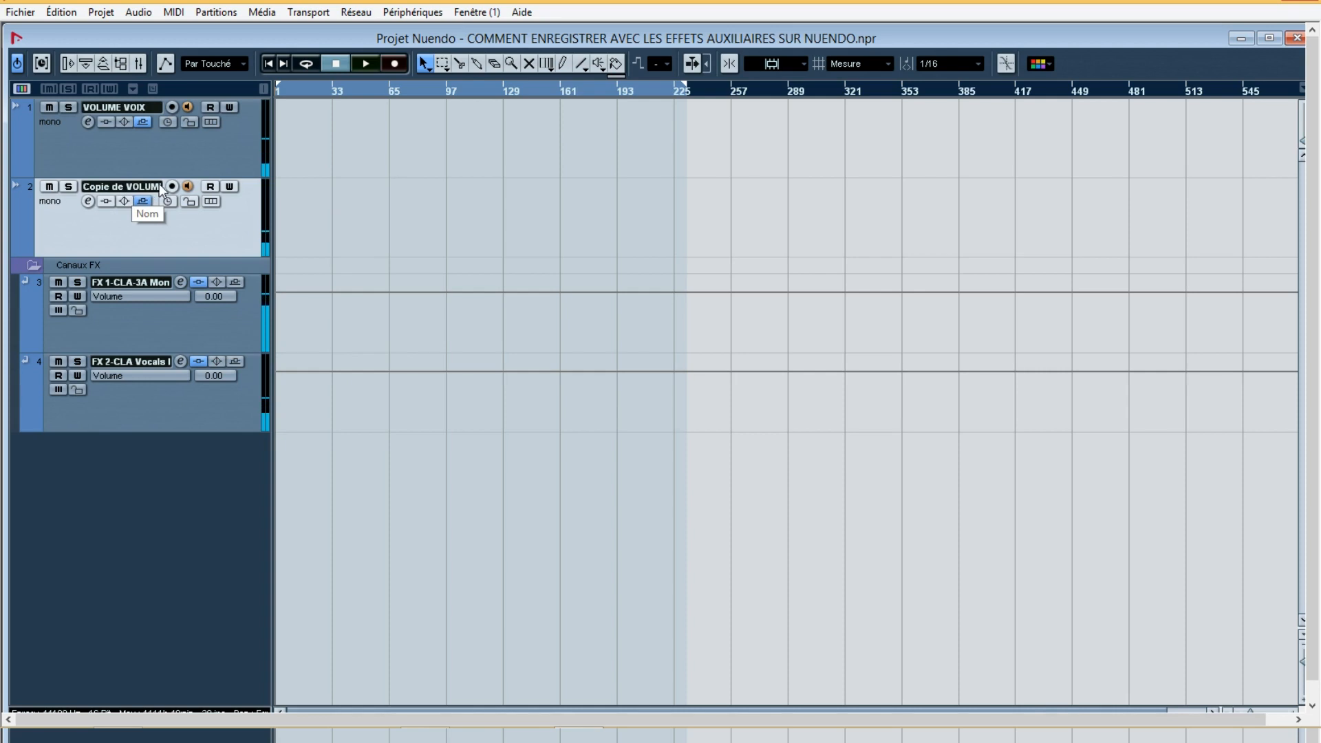
click(187, 187)
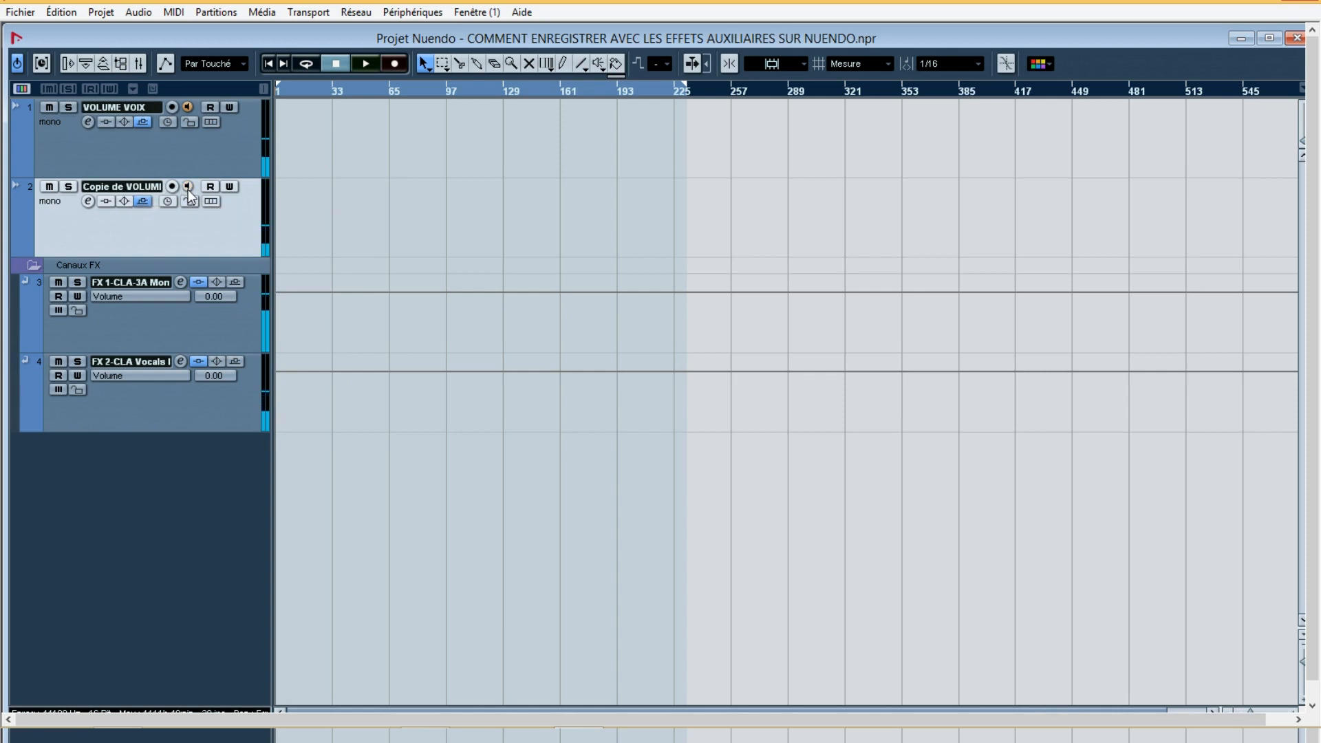
- Rename the duplicated voice track VOIX LEAD 1
double_click(134, 187)
text(VOI)
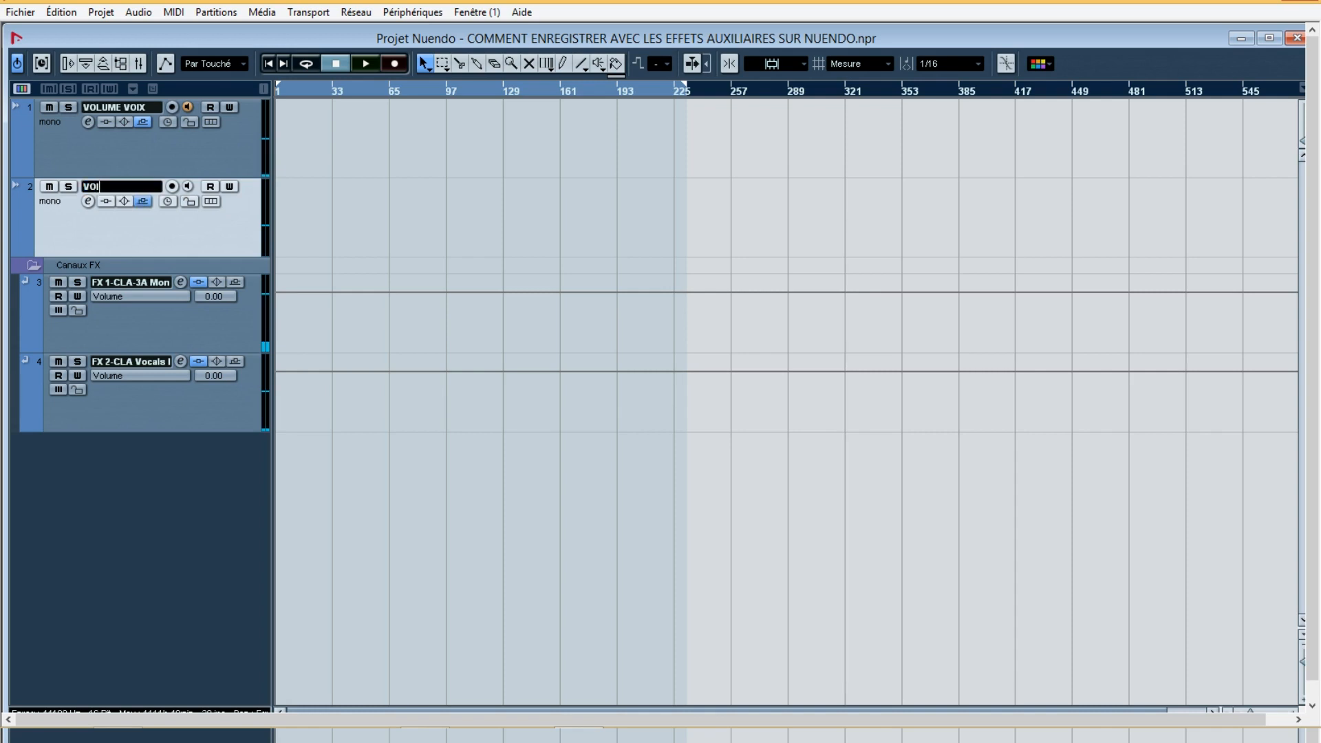
text(X LEAD 1)
- Arm VOIX LEAD 1, record a voice take of about 13 bars from bar 1, and play it back
click(173, 186)
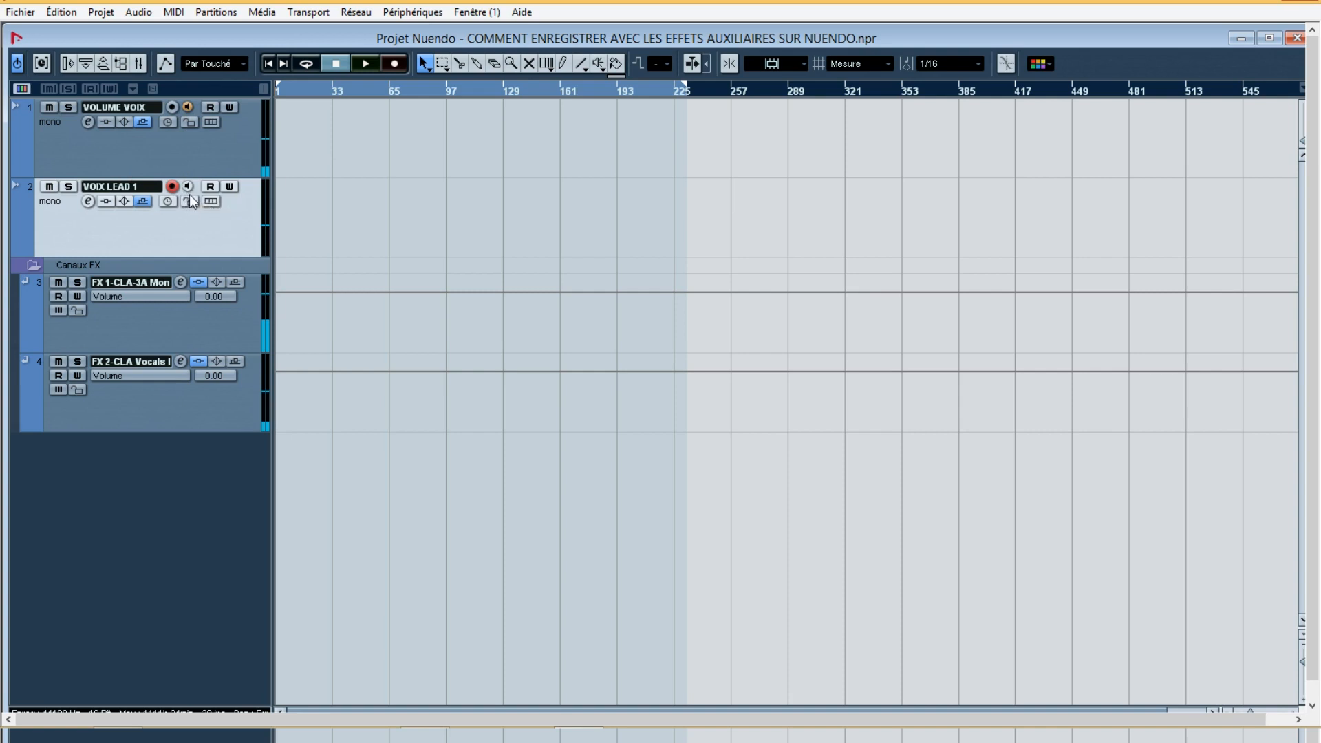
click(394, 64)
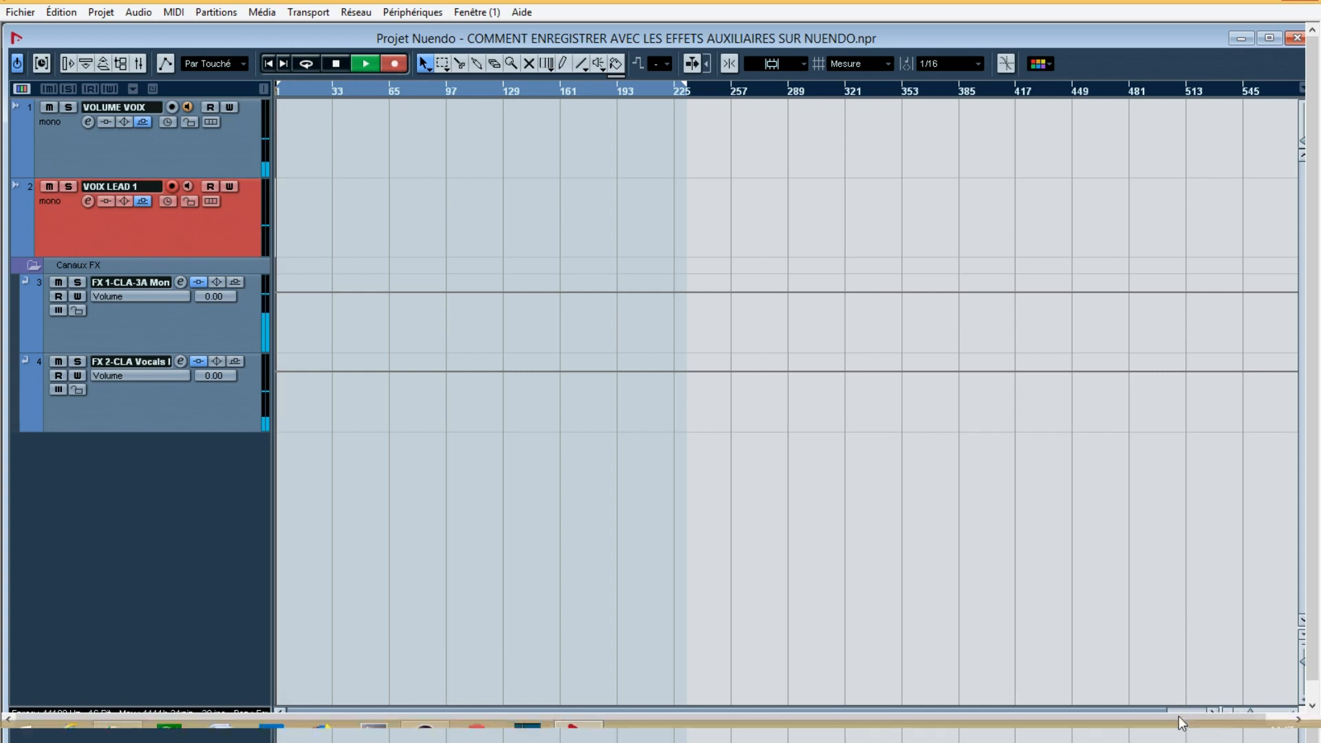
click(1270, 38)
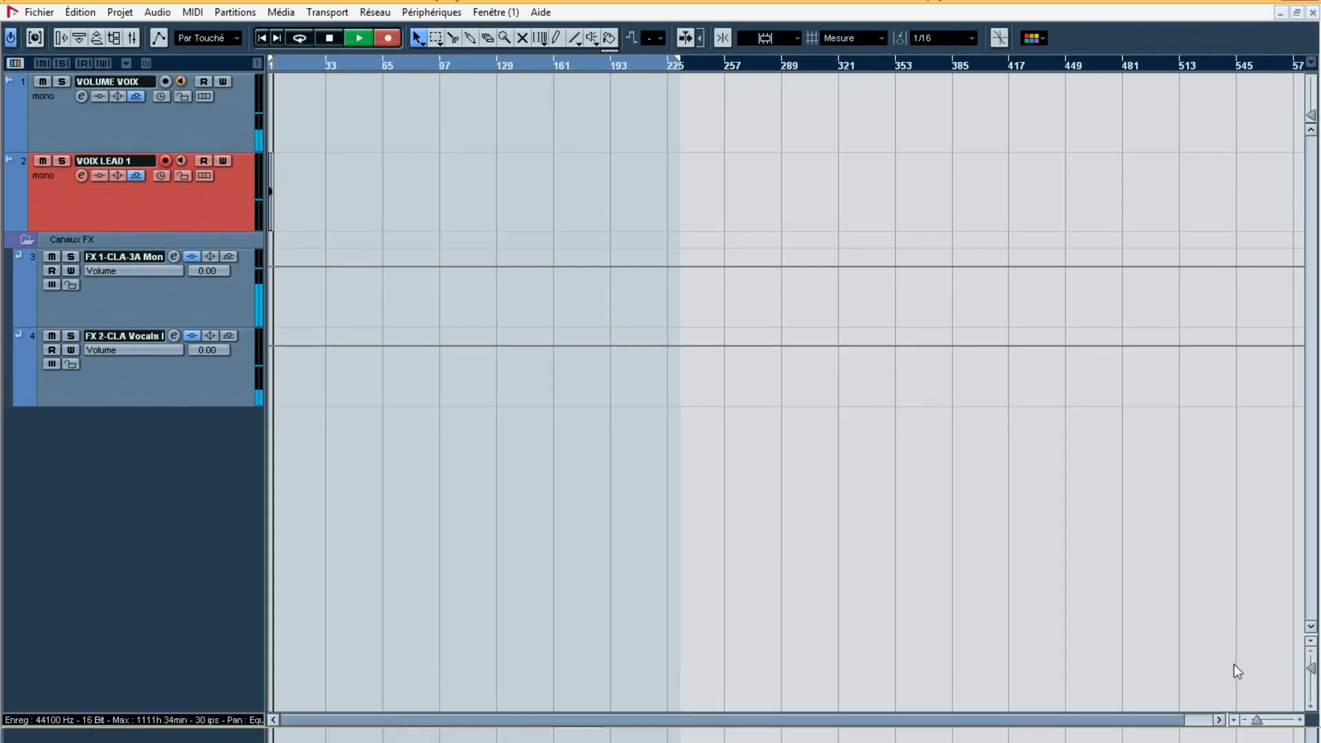
drag(1257, 721, 1268, 721)
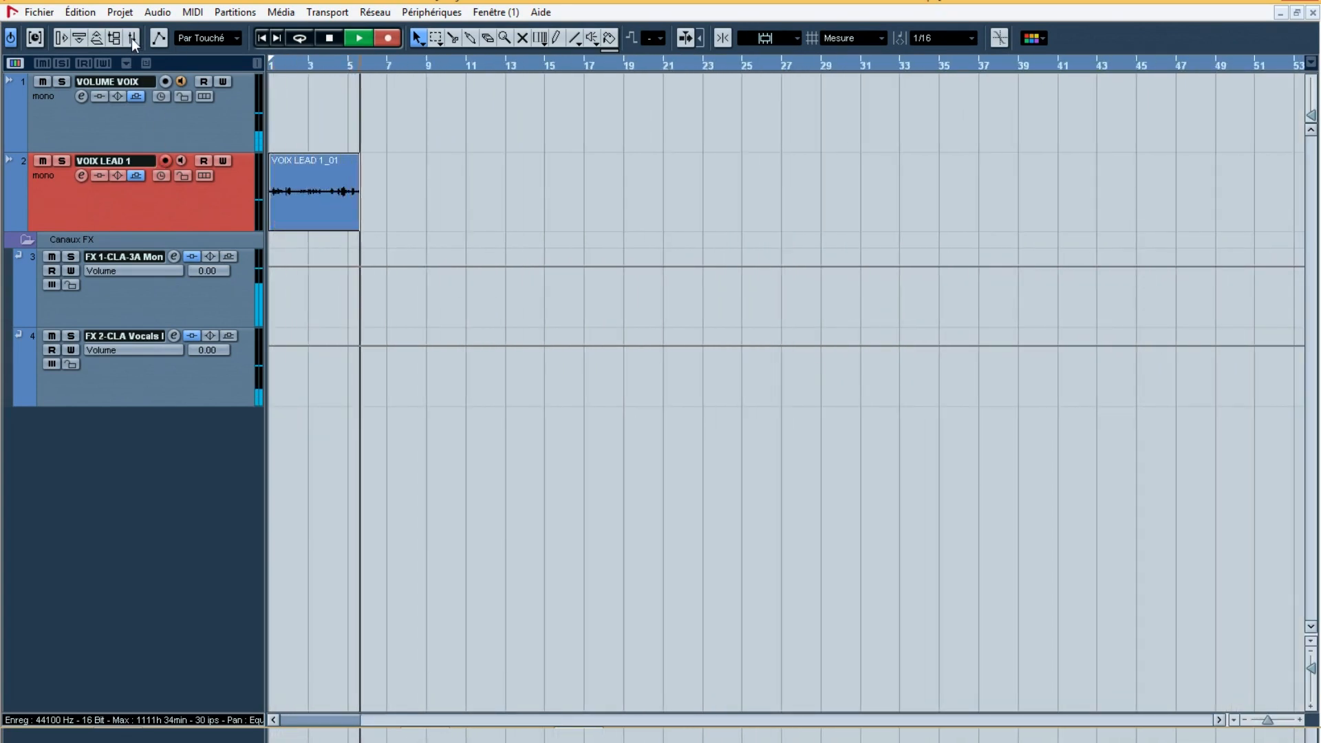
click(133, 38)
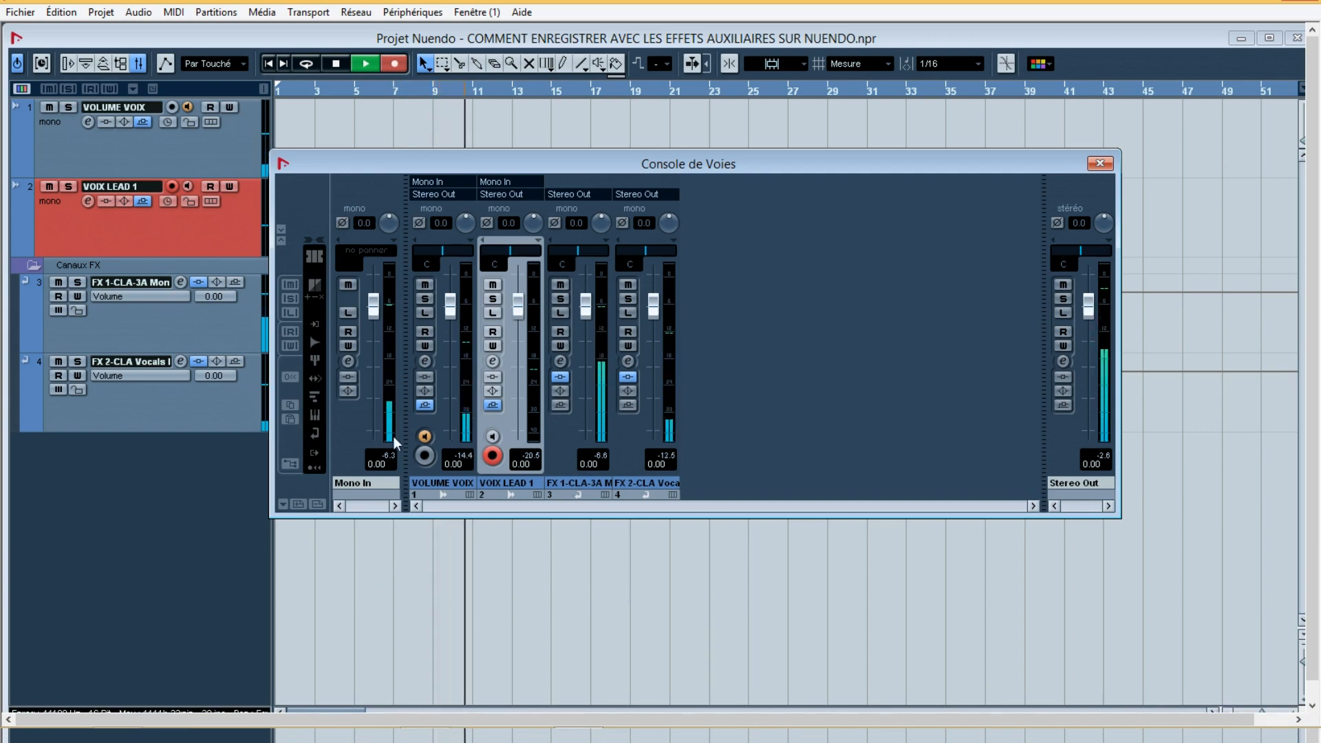
click(1097, 166)
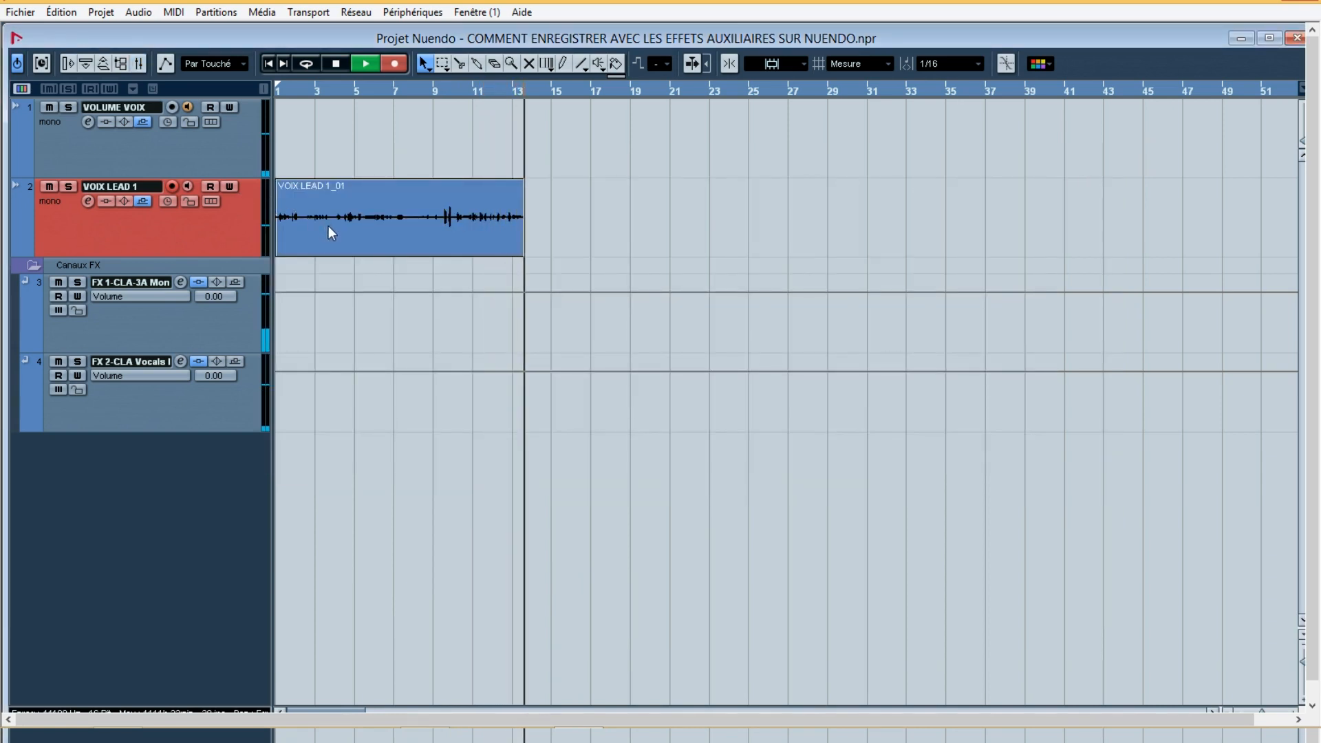
key(space)
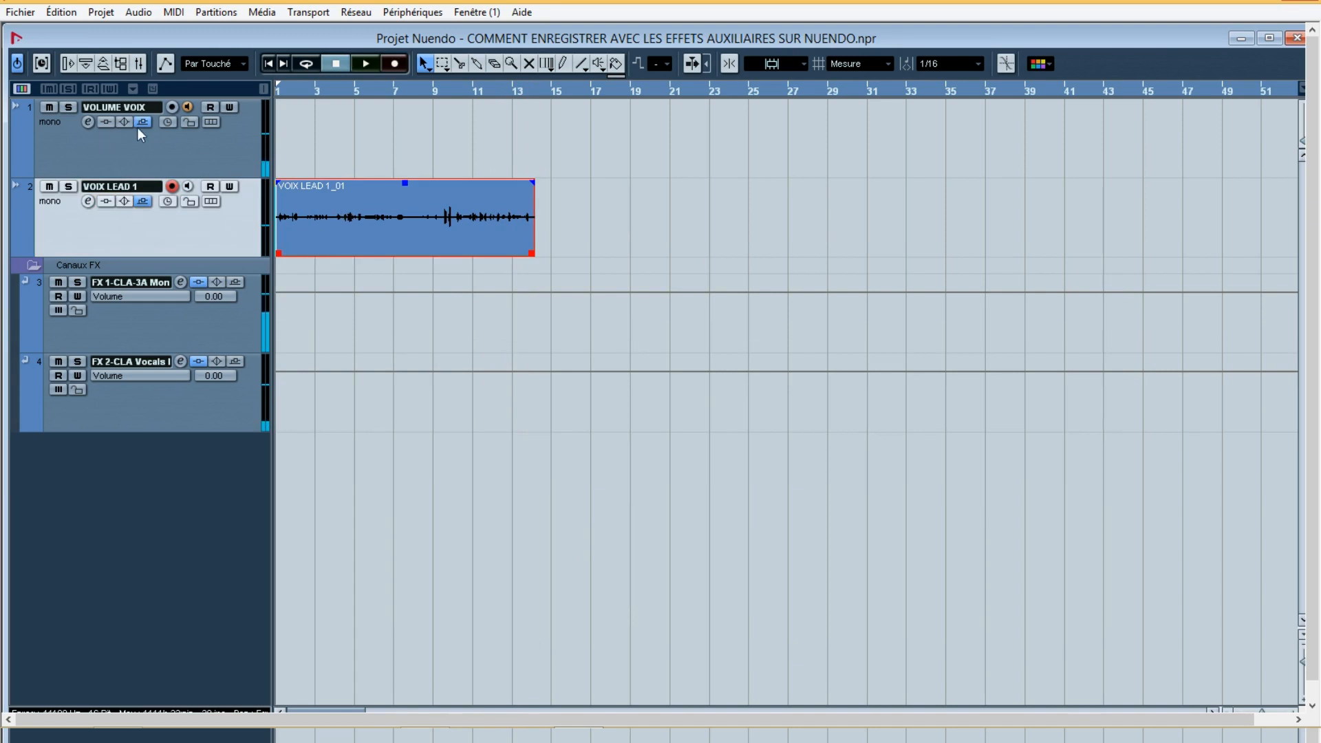
key(space)
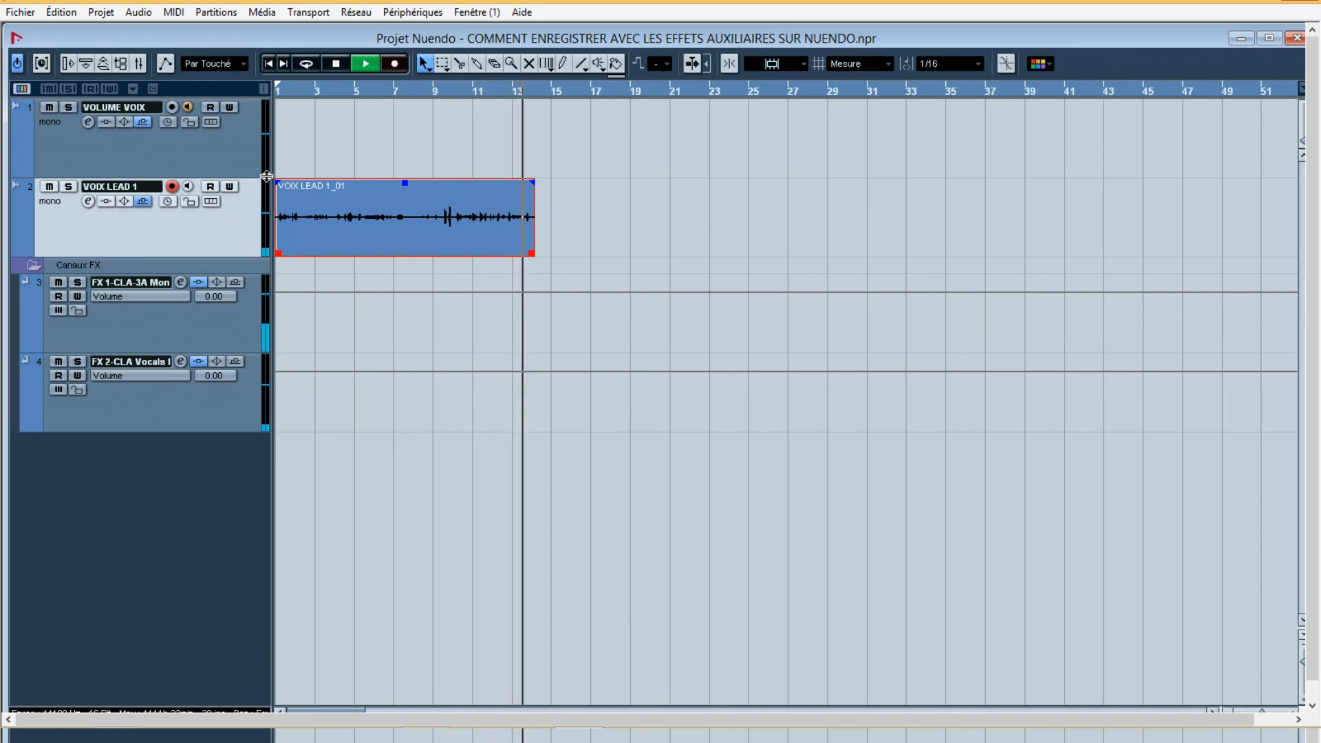
key(space)
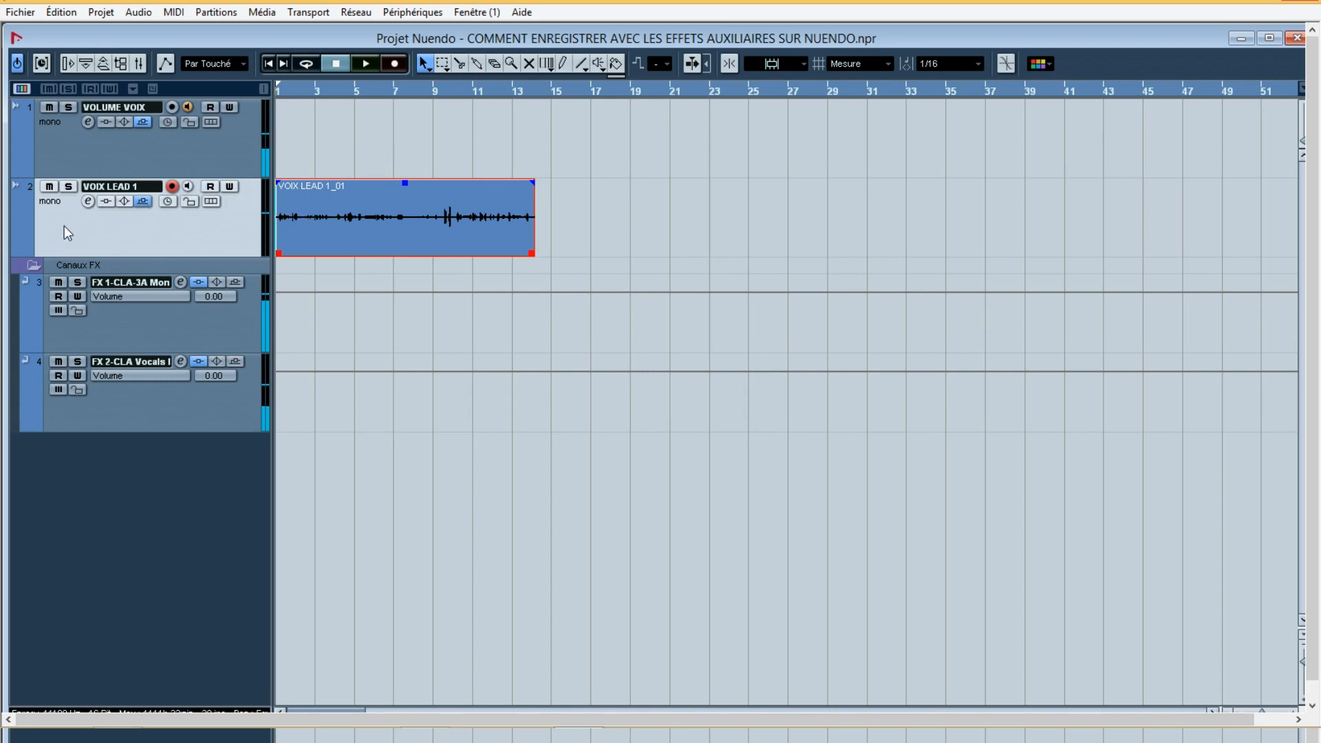
- Duplicate the VOIX LEAD 1 track and delete the audio clip copied with it
right_click(97, 238)
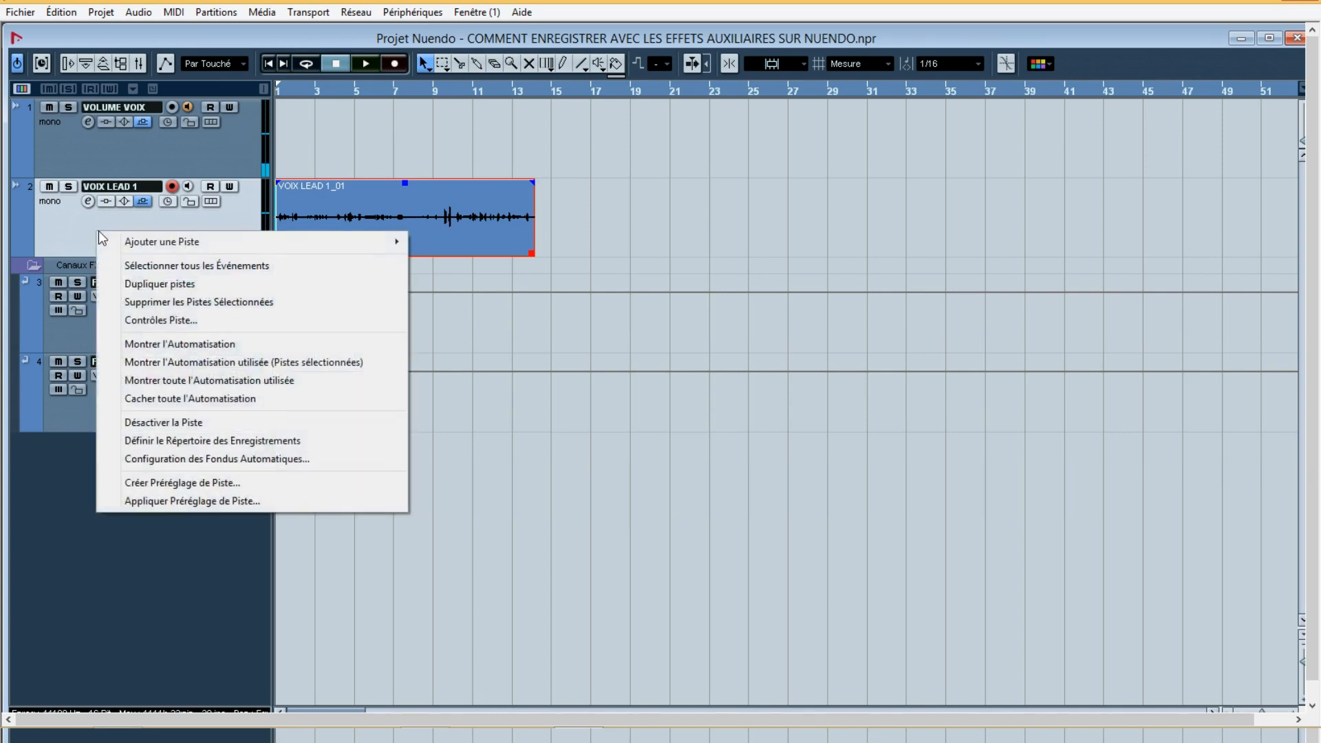
click(160, 283)
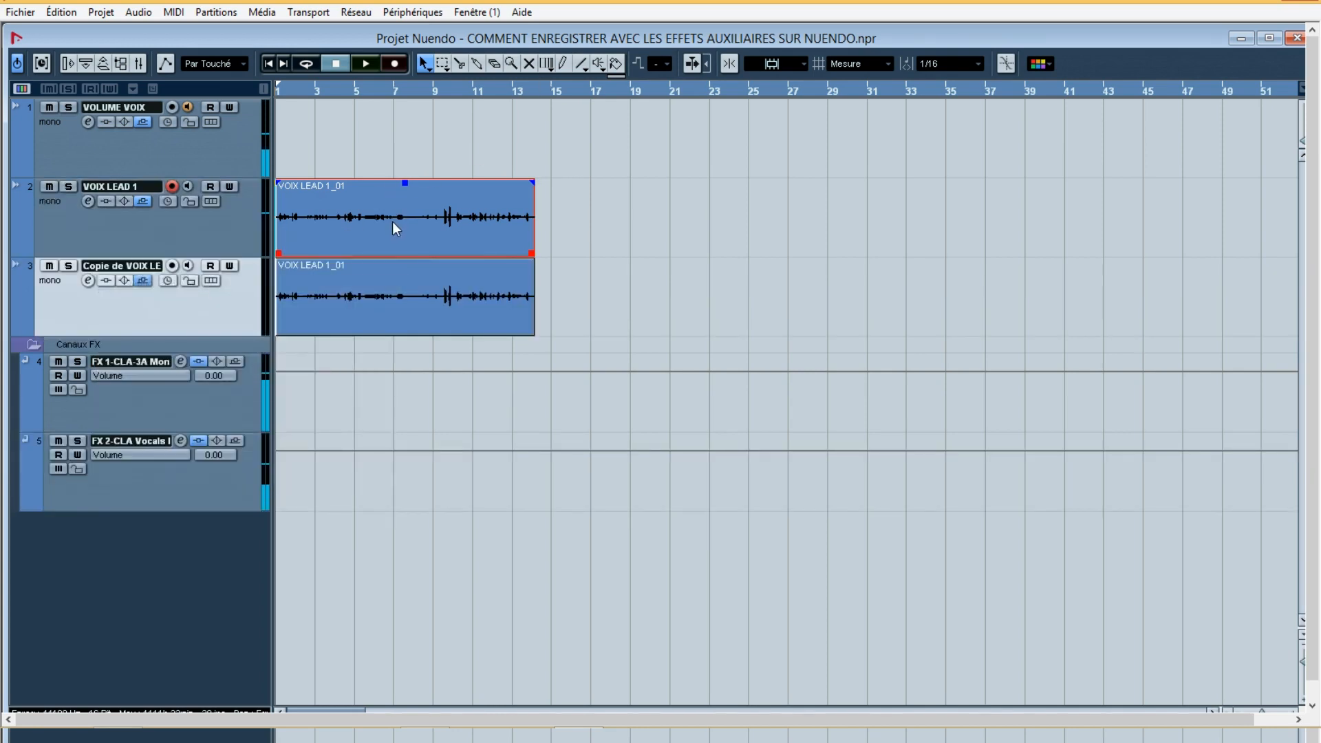
click(396, 294)
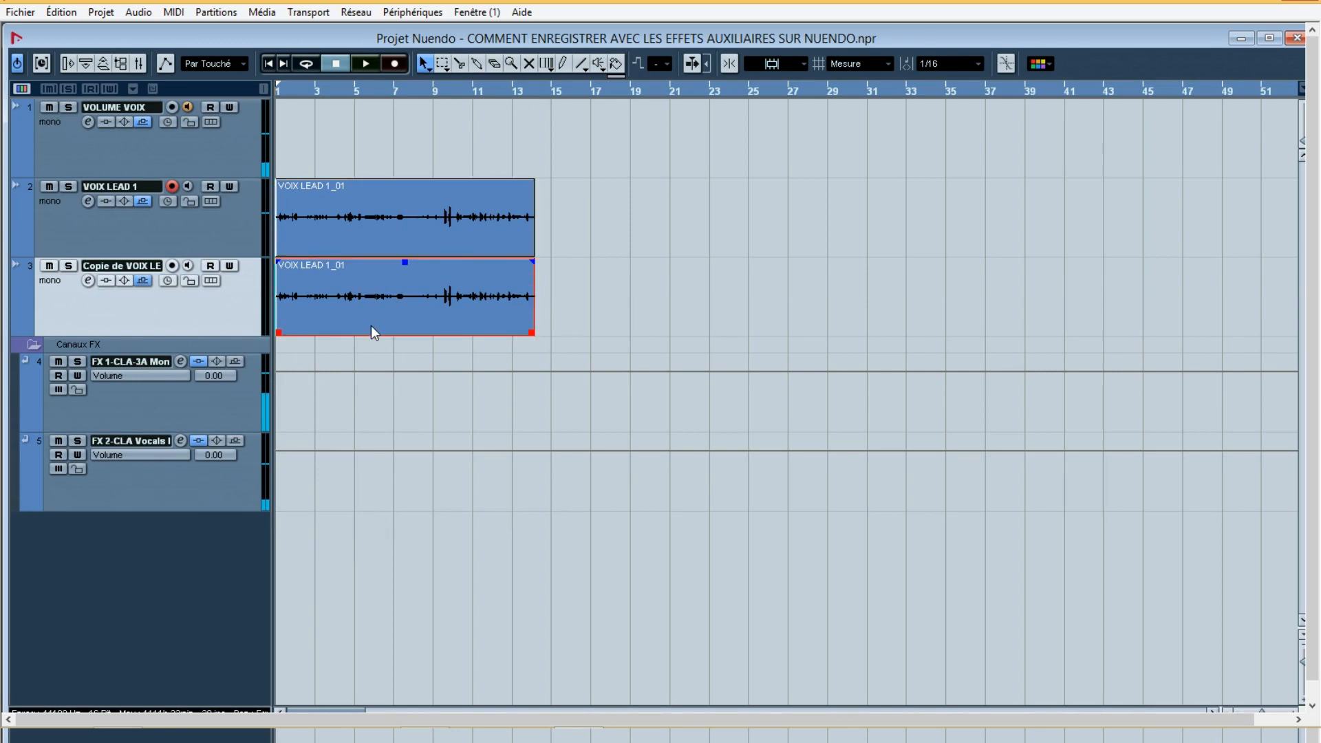
key(Delete)
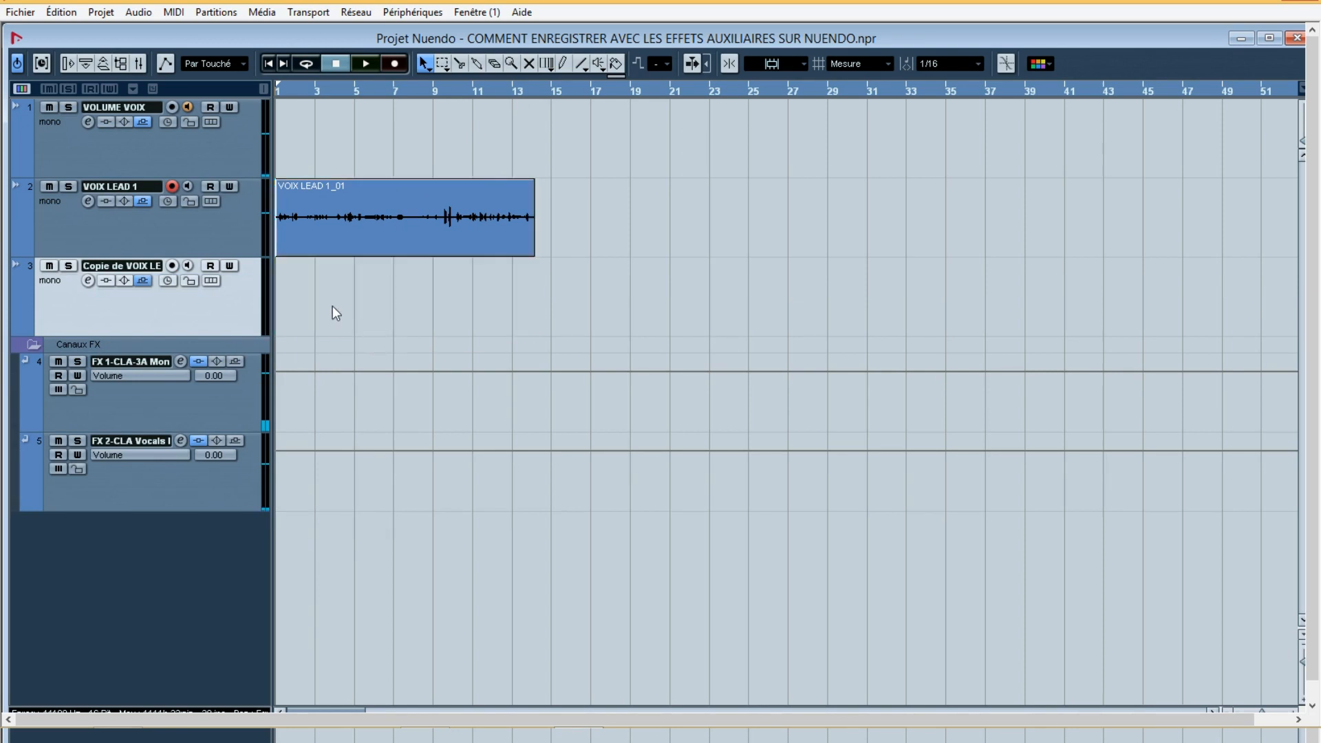
- Disarm VOIX LEAD 1 so the duplicate is armed for recording, and rename the duplicate VOIX LEAD 2
click(171, 186)
double_click(106, 266)
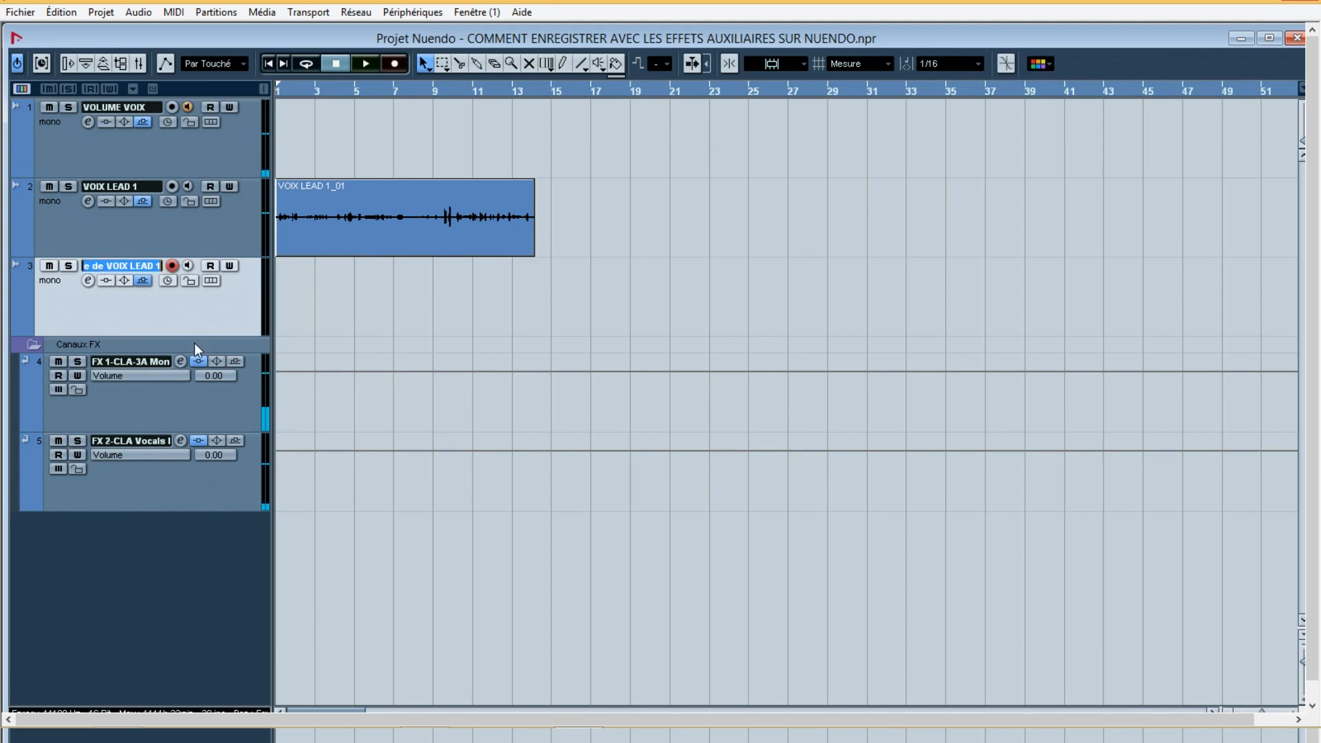
text(VOIX)
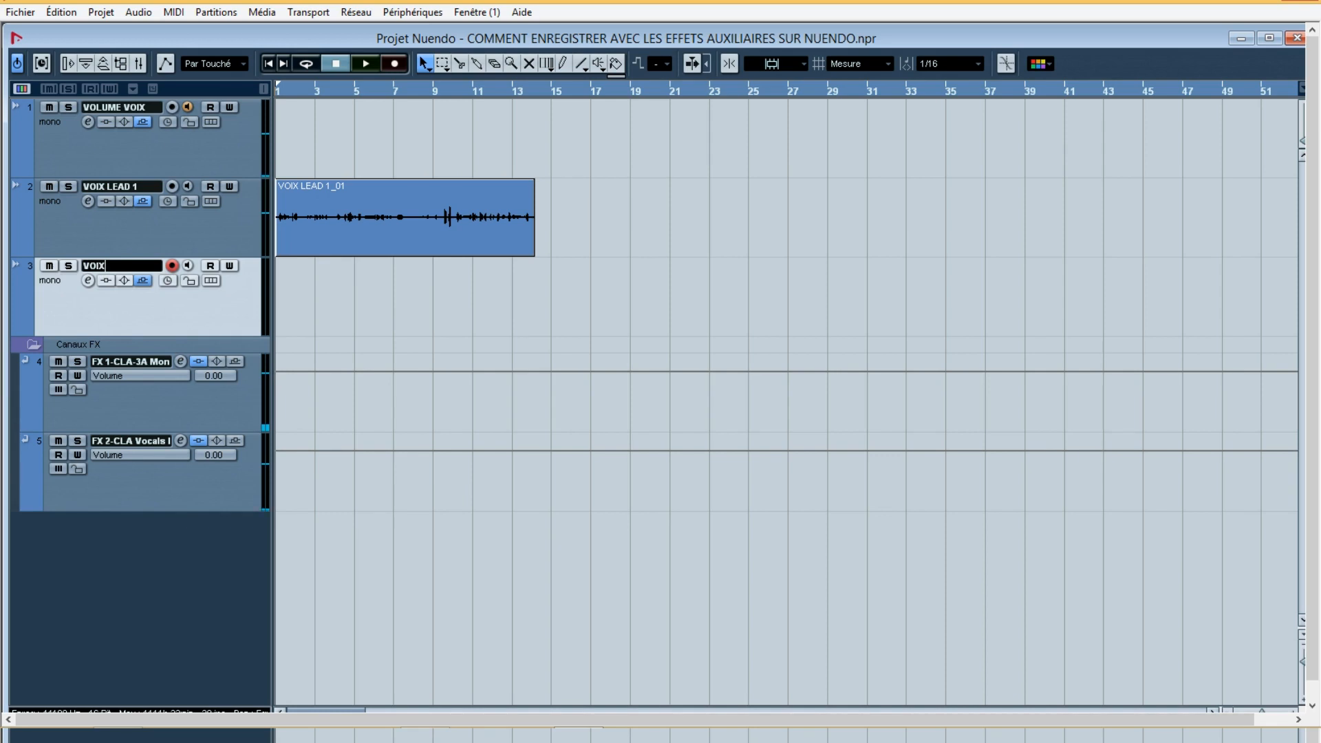
text(D 2)
key(Return)
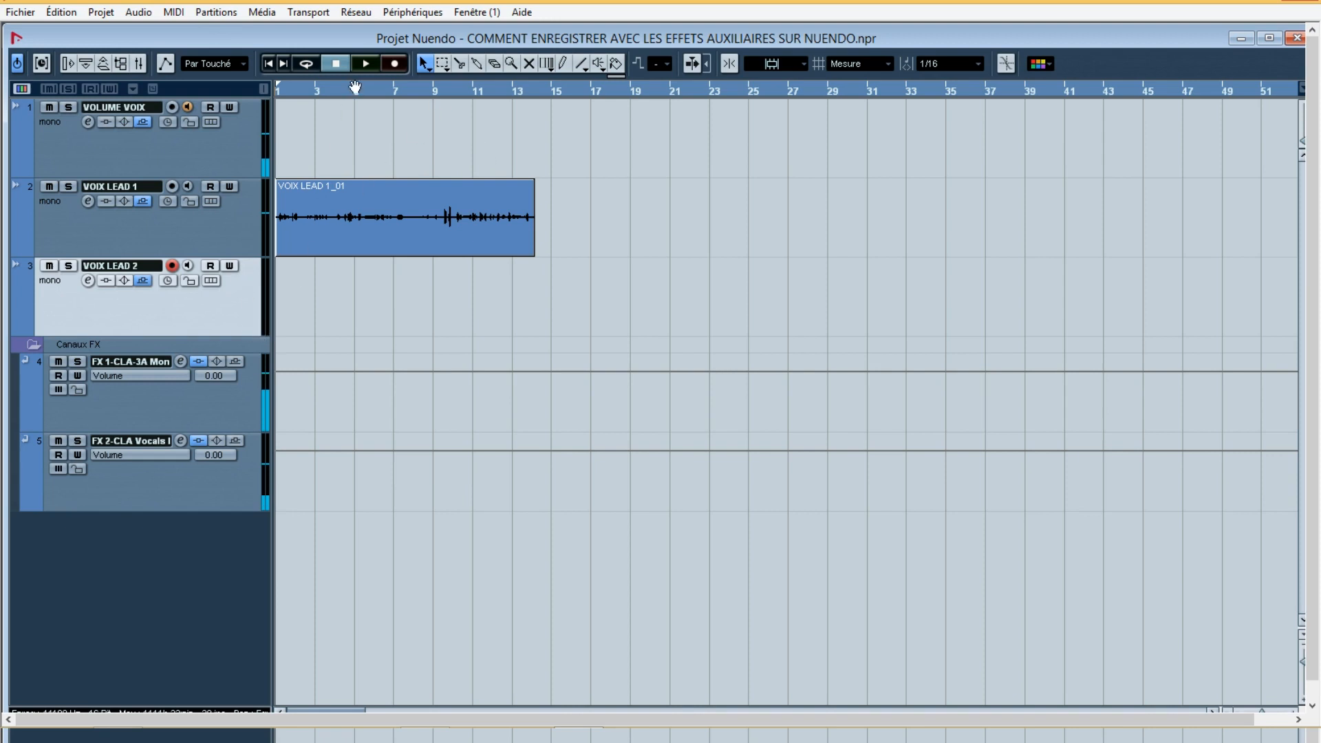
- Mute the VOIX LEAD 1 clip and record a take of about 3 bars on VOIX LEAD 2
click(529, 63)
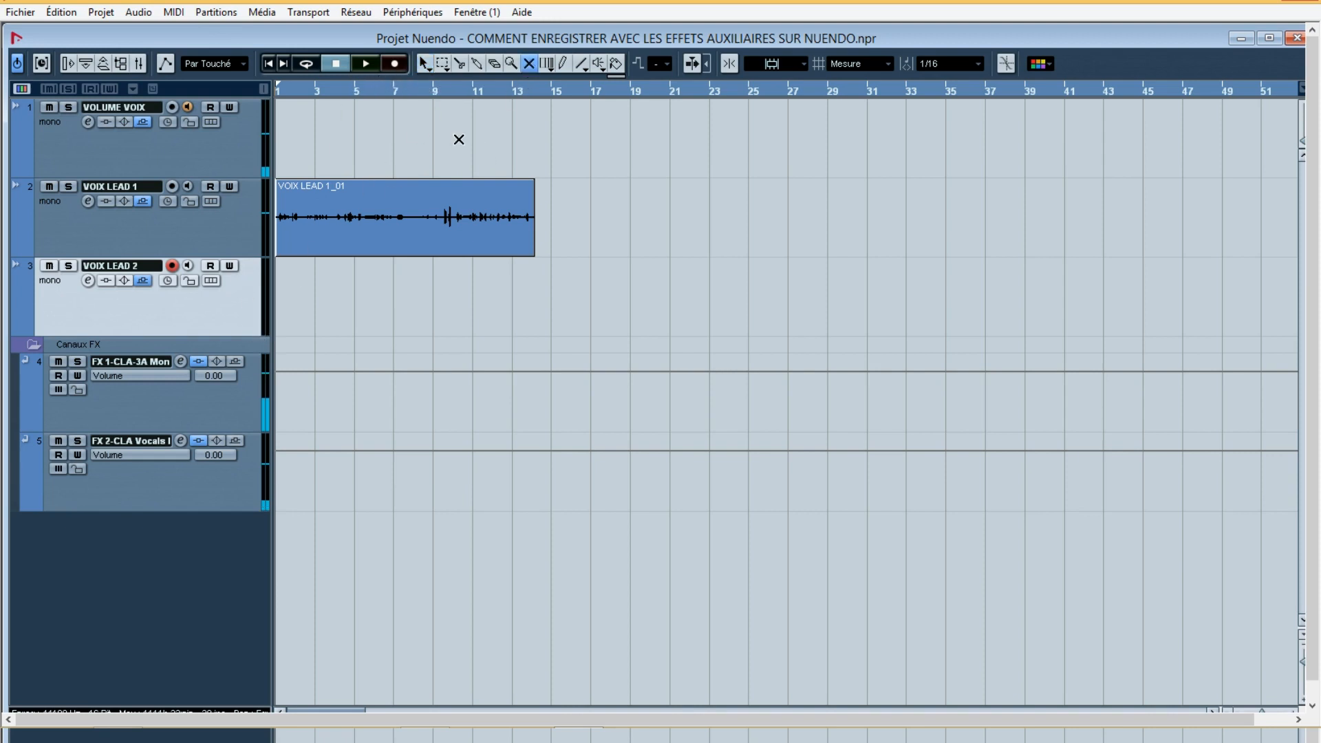
click(364, 247)
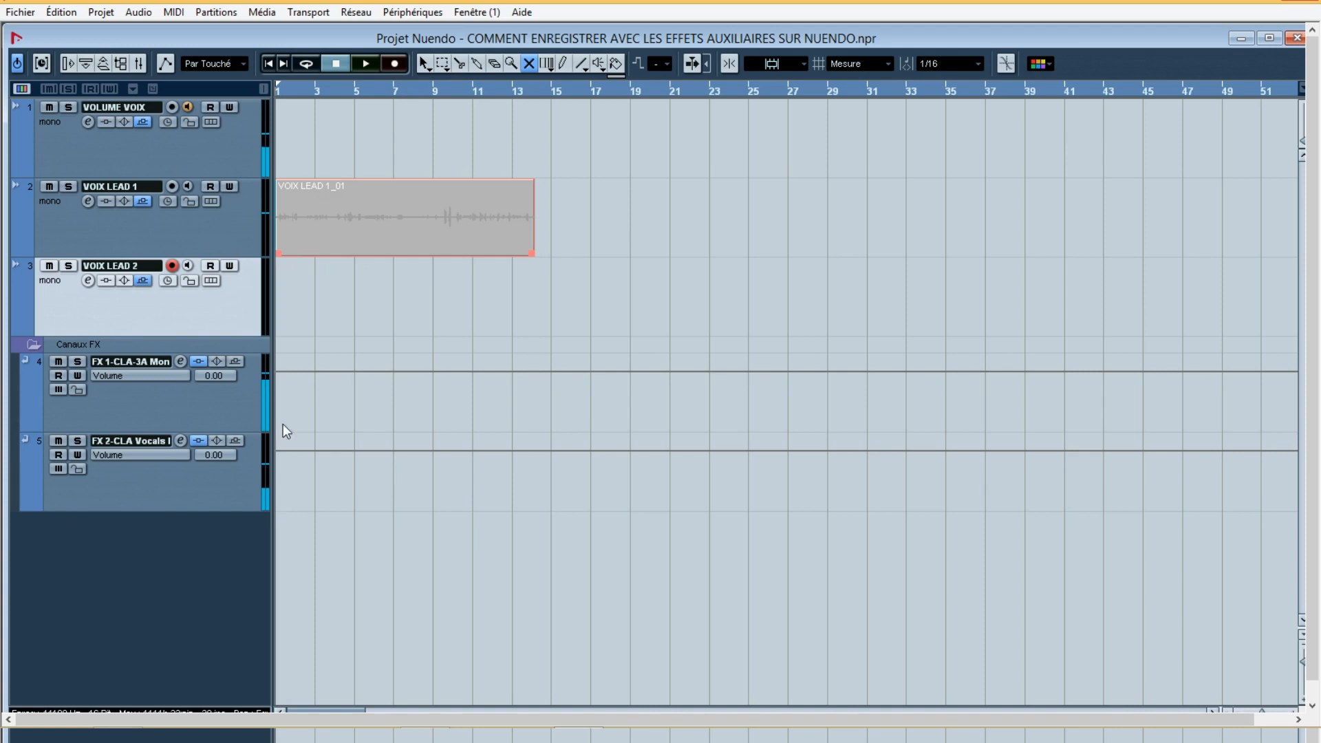
key(KP_Multiply)
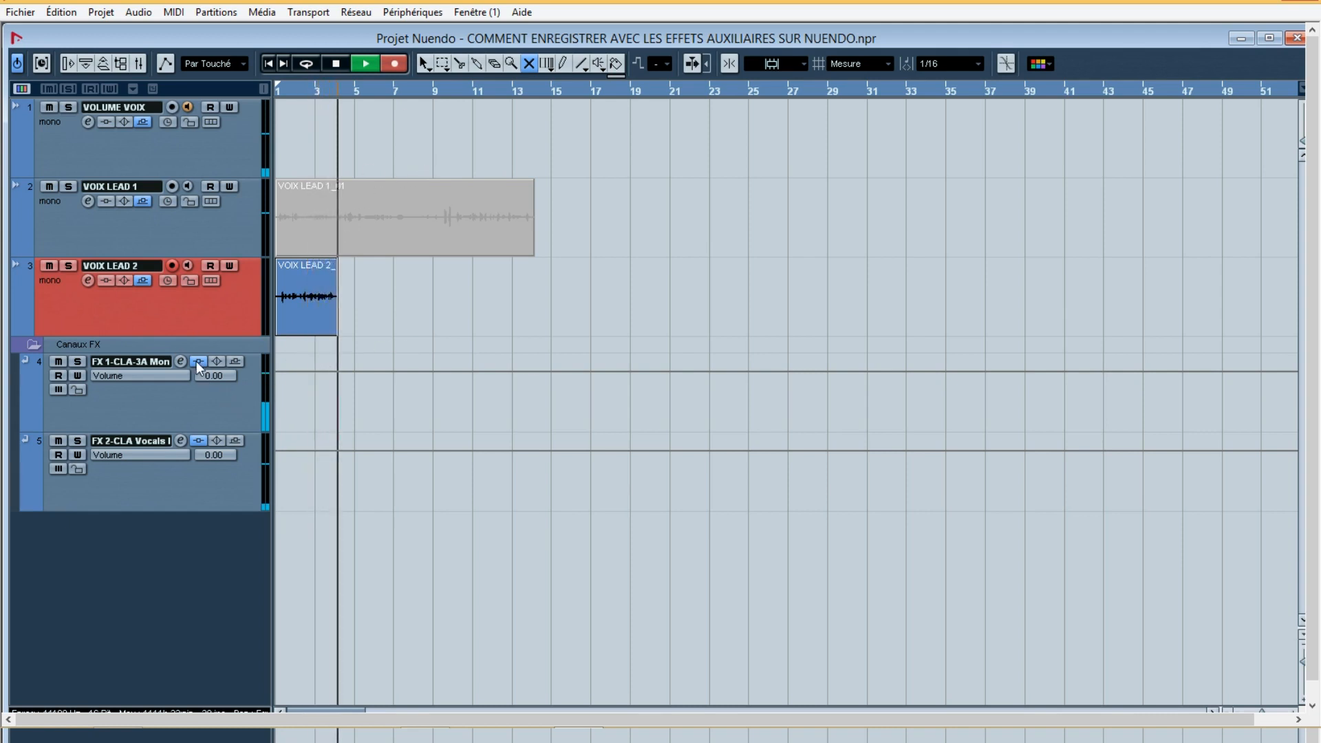
key(space)
- Bypass the sends of the VOIX LEAD 2 track
click(141, 282)
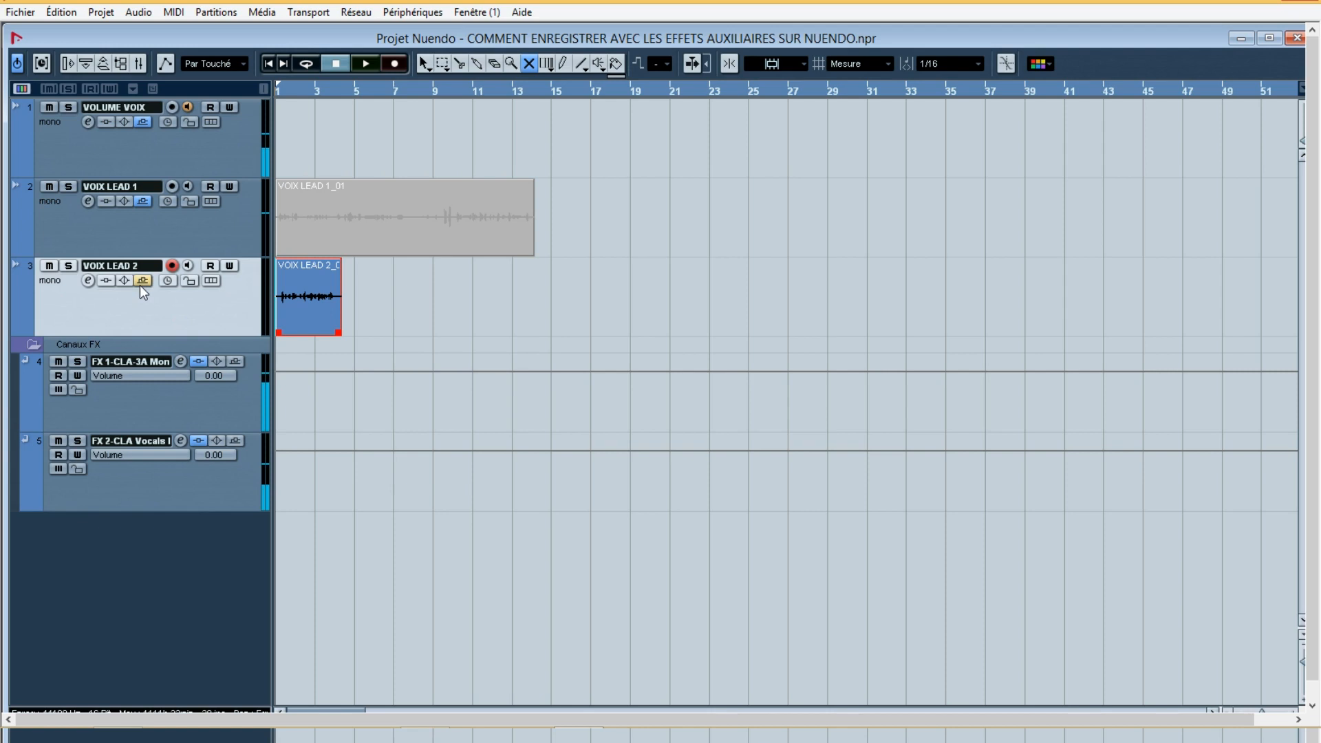